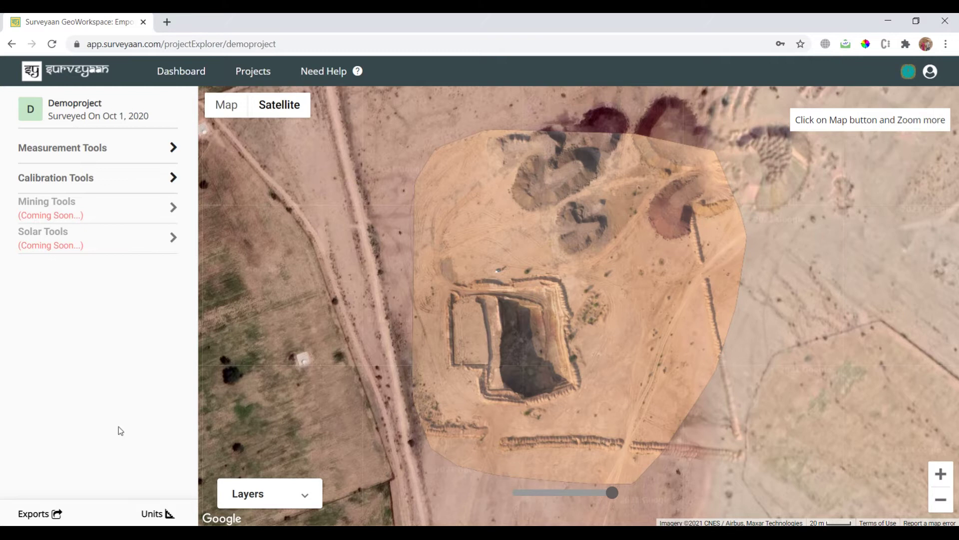
Step: Switch to AutoCAD, start a new drawing and launch the Autodesk Exchange Apps website from the App Manager
left_click(888, 20)
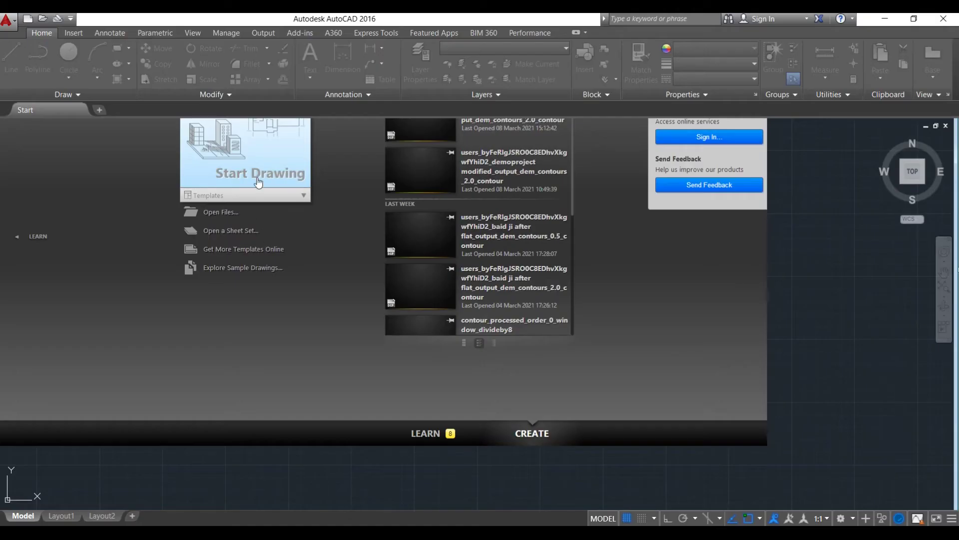
left_click(258, 178)
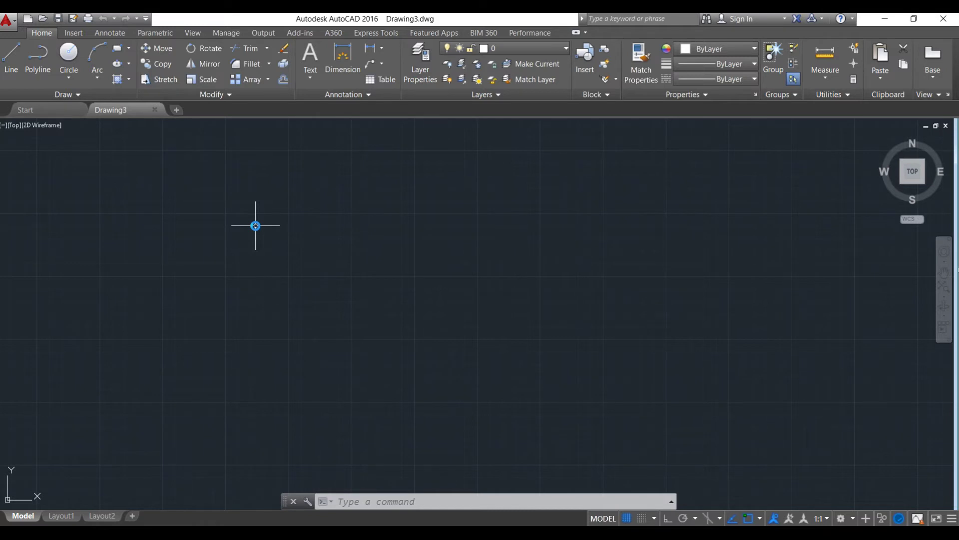
left_click(298, 33)
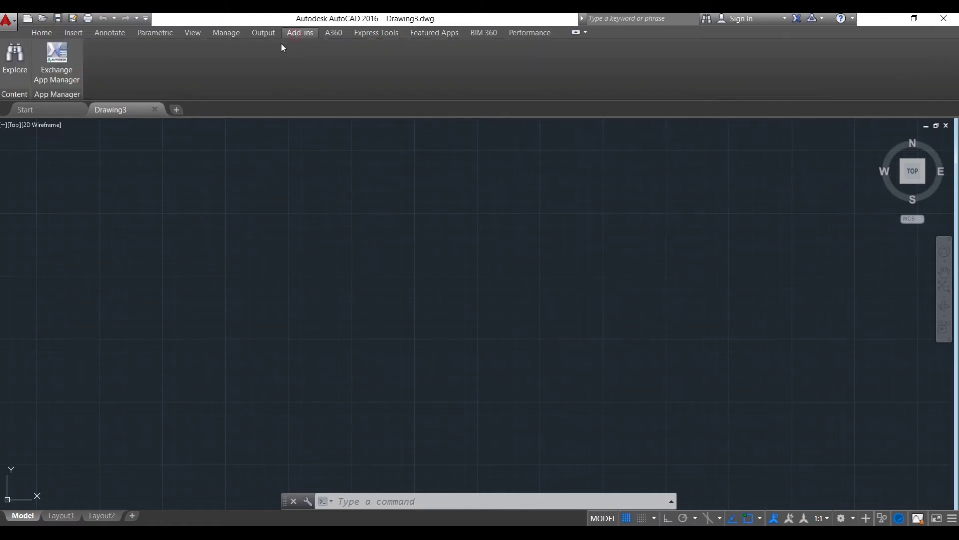
left_click(56, 69)
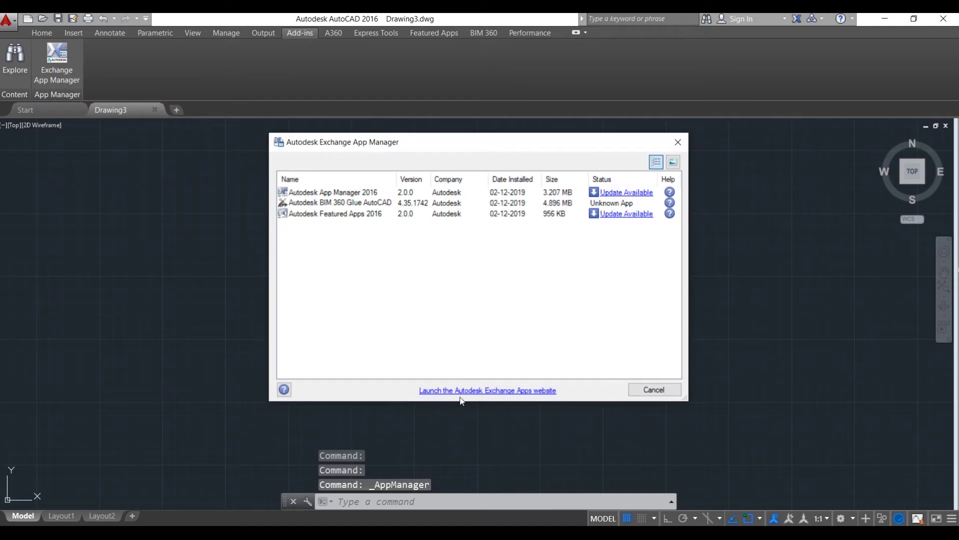
left_click(502, 392)
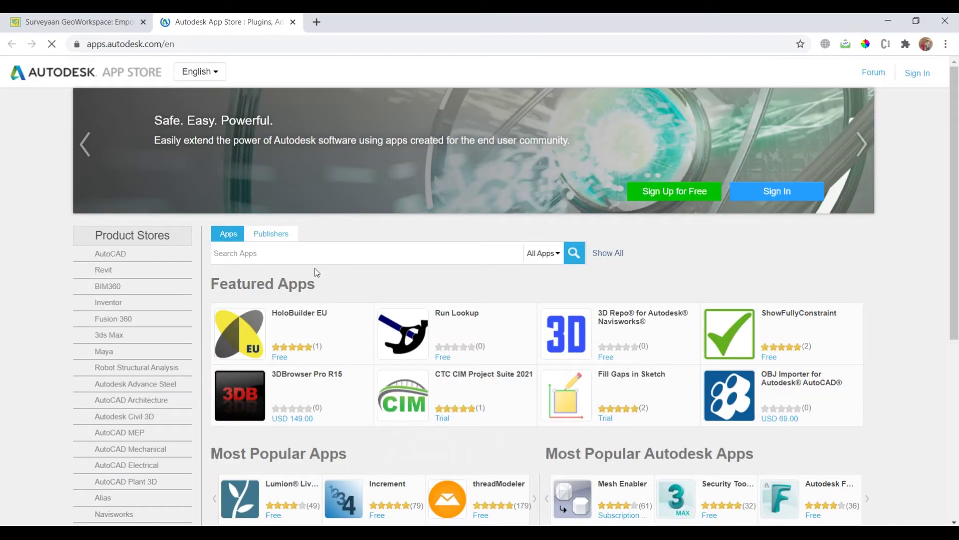
Step: Search the app store for GEOREFIMG and open the GeoRefImg app's detail page
left_click(315, 257)
type("GEOREFIMG")
key("Return")
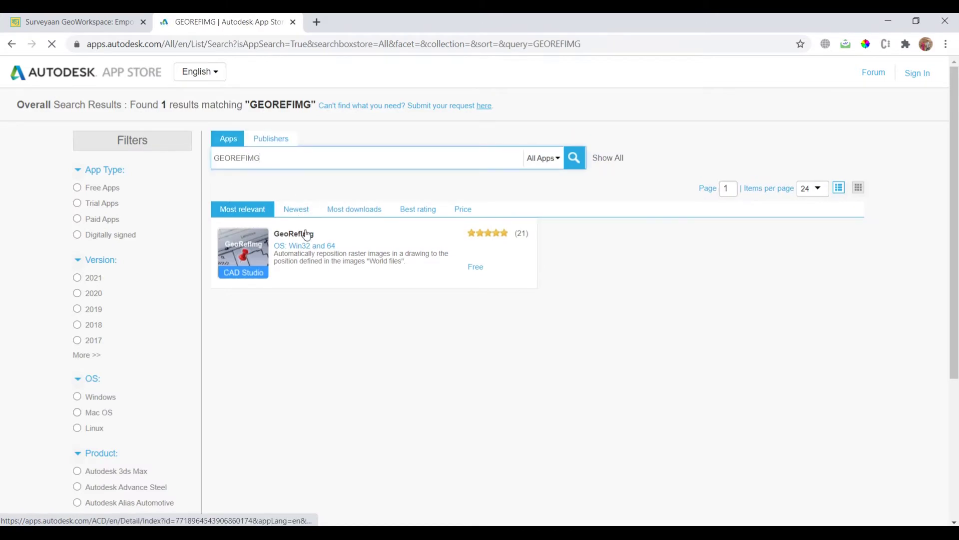
left_click(307, 242)
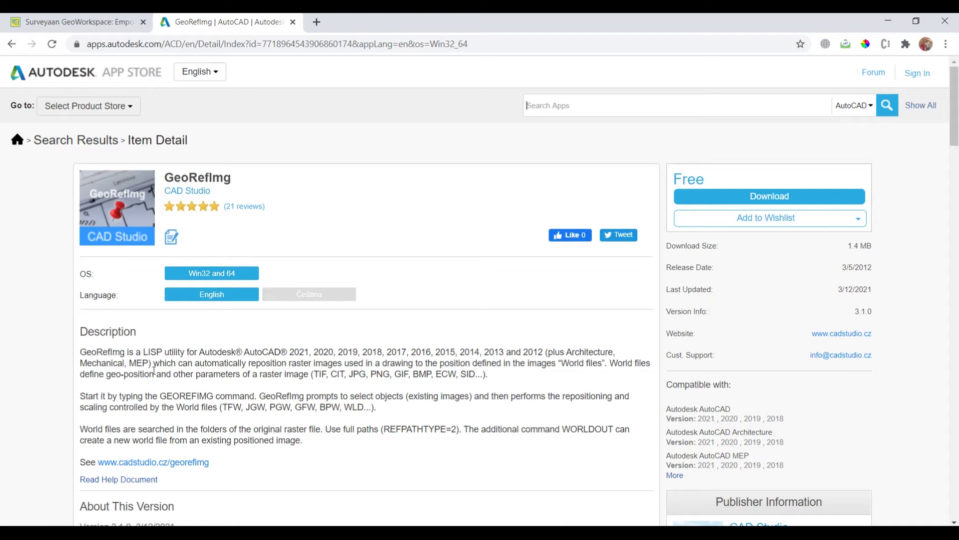
Step: Sign in to the Autodesk account and download the free GeoRefImg plug-in installer
left_click(786, 198)
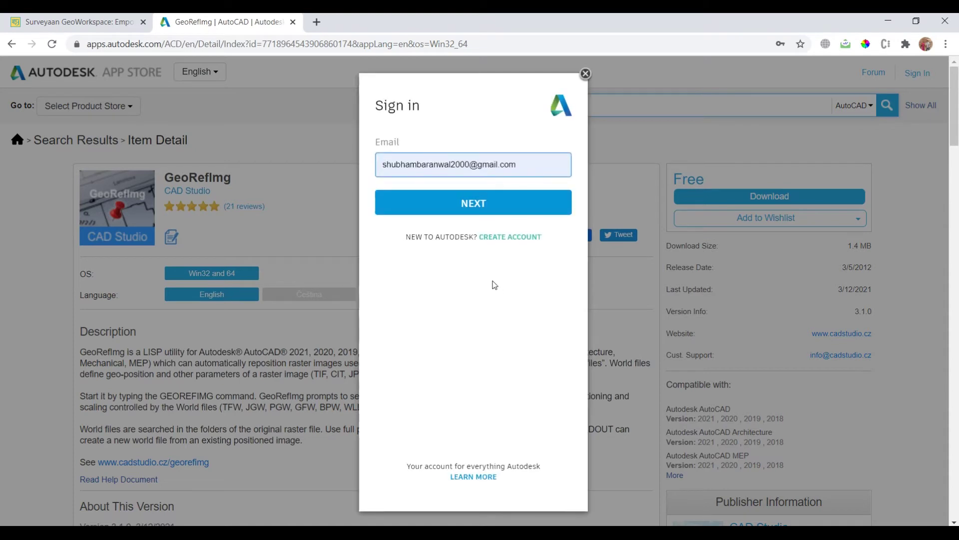
left_click(444, 213)
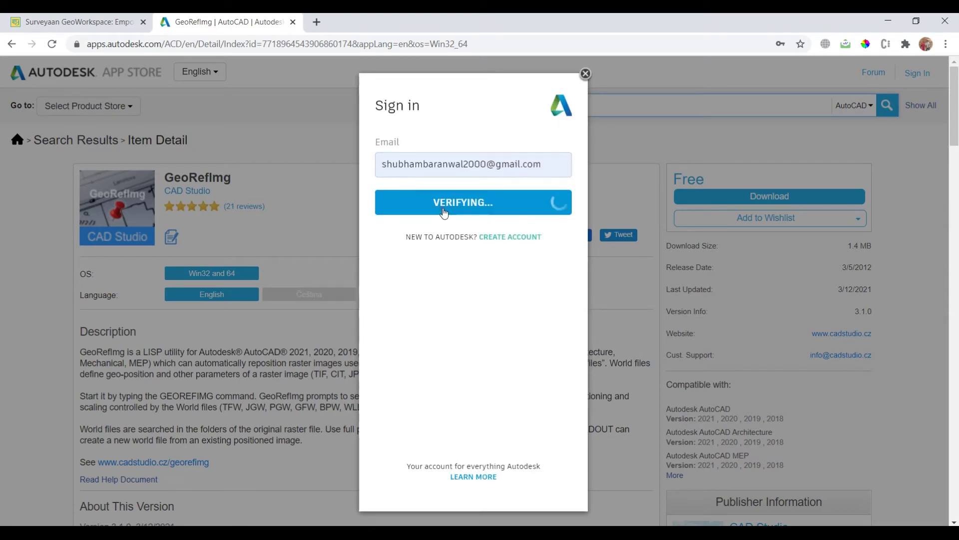
left_click(461, 246)
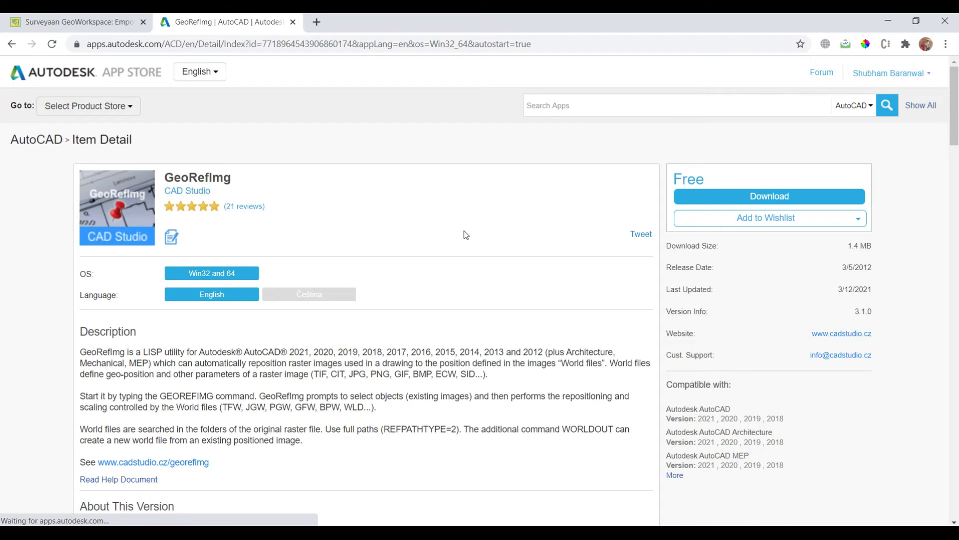
left_click(709, 199)
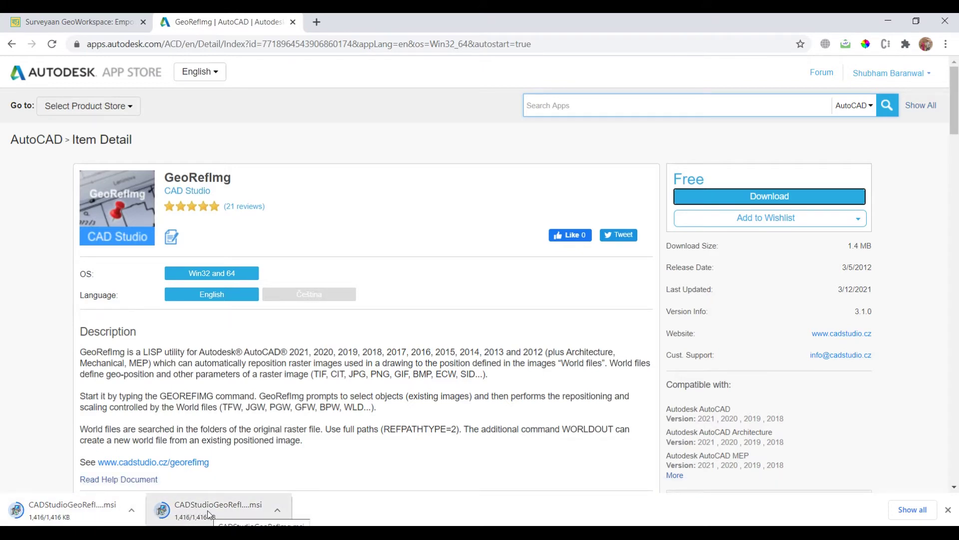
Step: Run the downloaded CAD Studio GeoRefImg installer, install the plug-in and close the installer
left_click(208, 511)
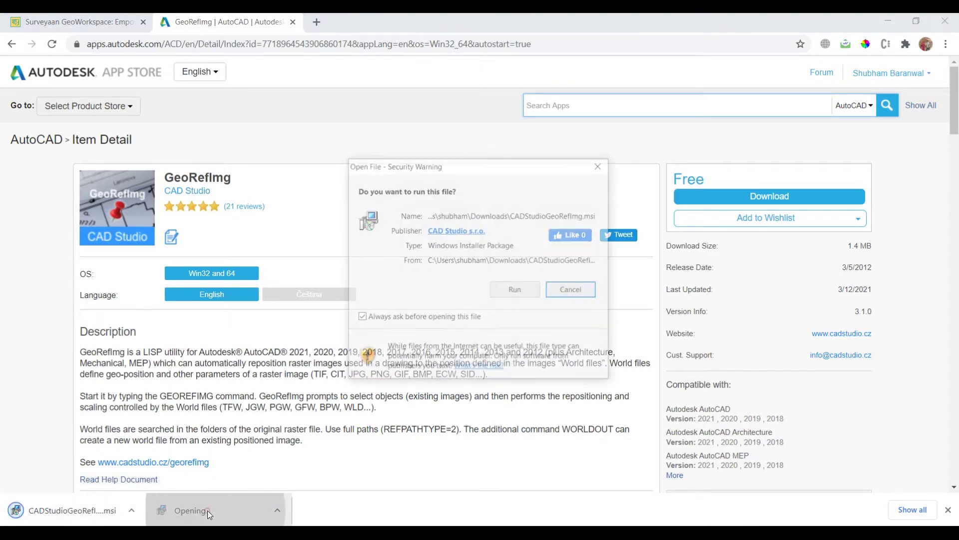
left_click(516, 290)
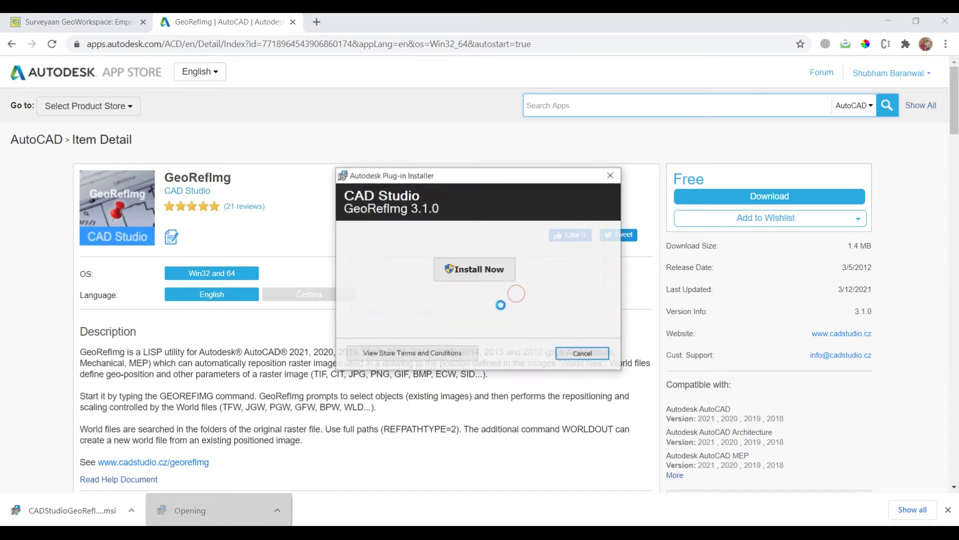
left_click(474, 272)
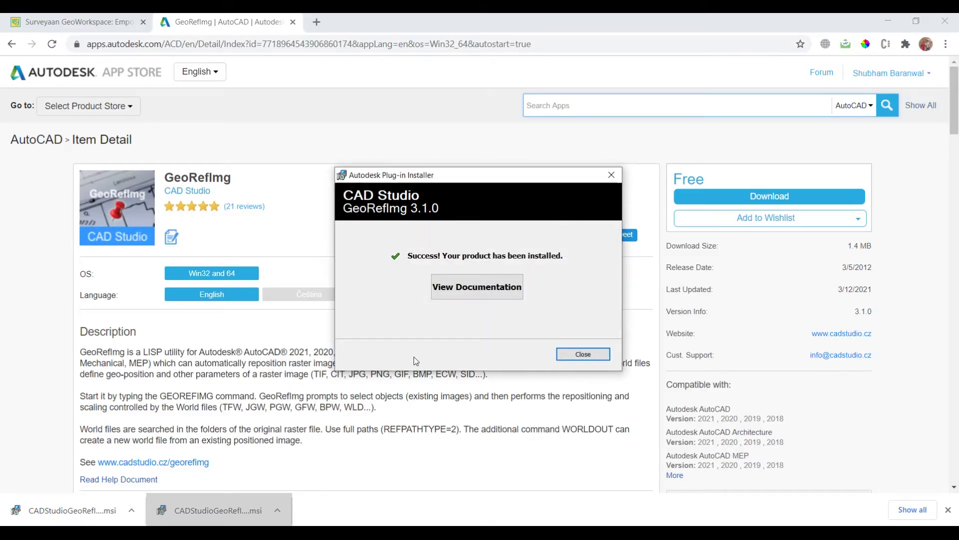
left_click(573, 356)
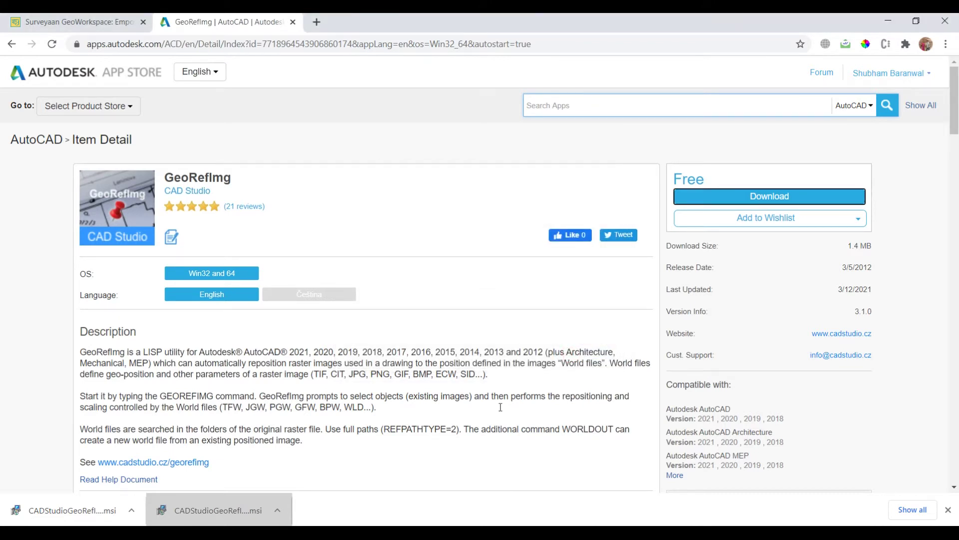
Step: Return to AutoCAD and bring orthophoto.tif from the DemoProject folder into the new drawing as an image
mouse_move(507, 533)
left_click(507, 490)
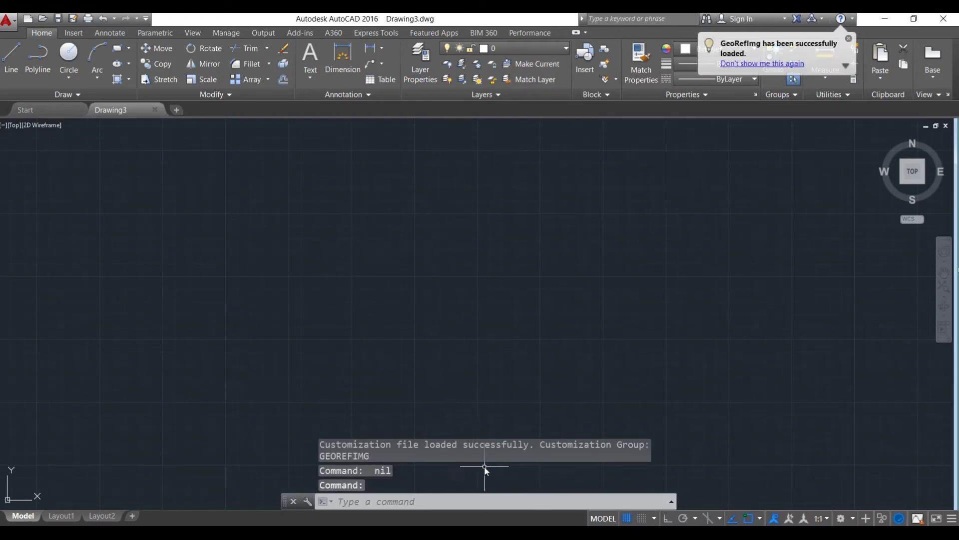
mouse_move(477, 533)
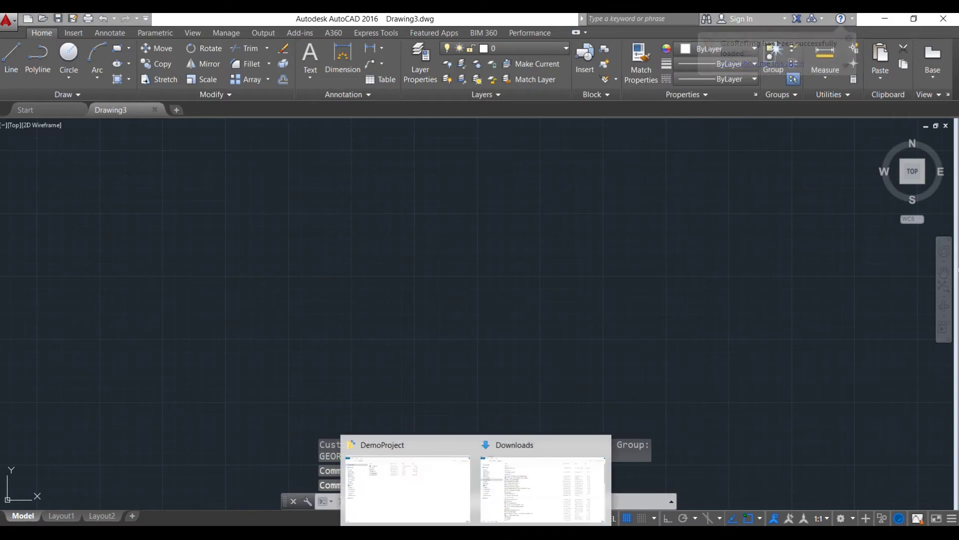
left_click(426, 498)
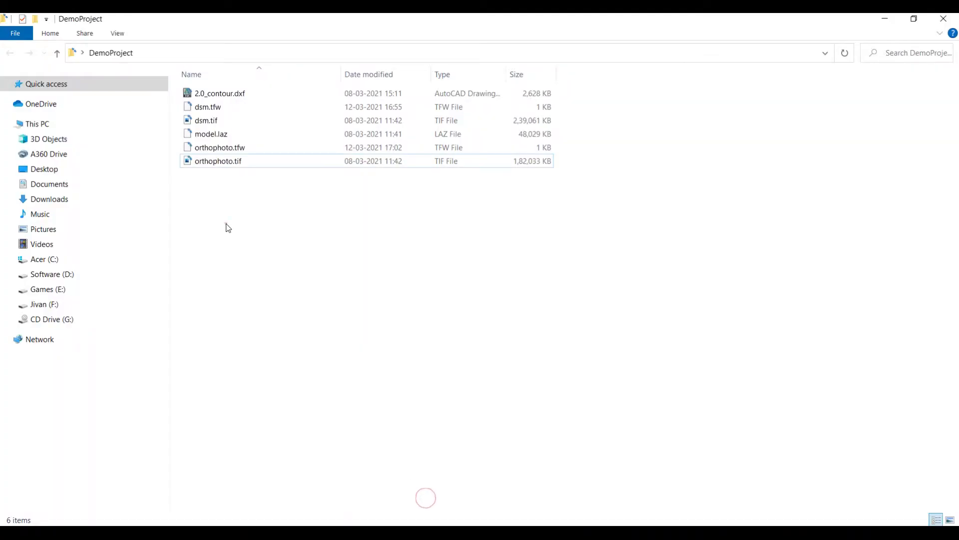
left_click(204, 161)
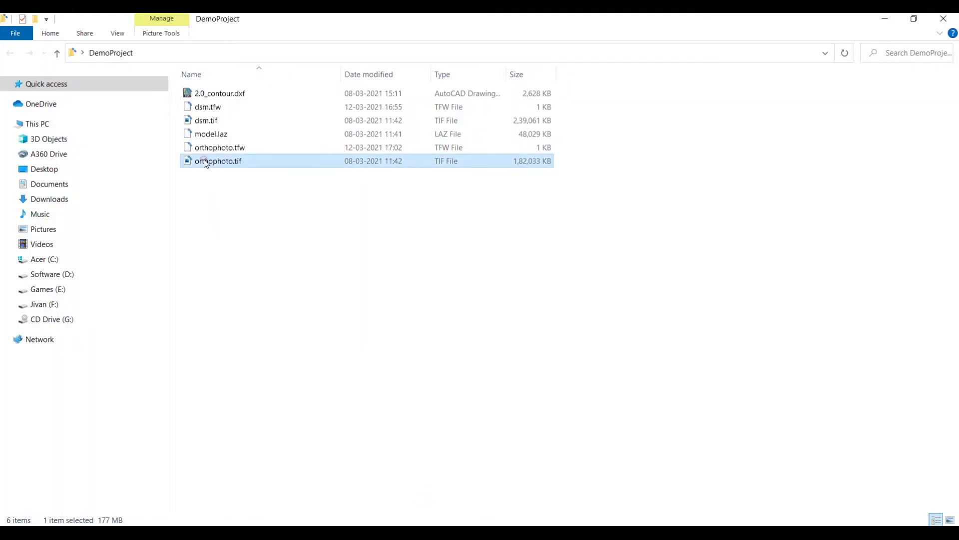
mouse_move(204, 161)
left_mouse_down()
mouse_move(400, 317)
mouse_move(525, 482)
mouse_move(523, 531)
mouse_move(500, 531)
mouse_move(303, 295)
left_mouse_up()
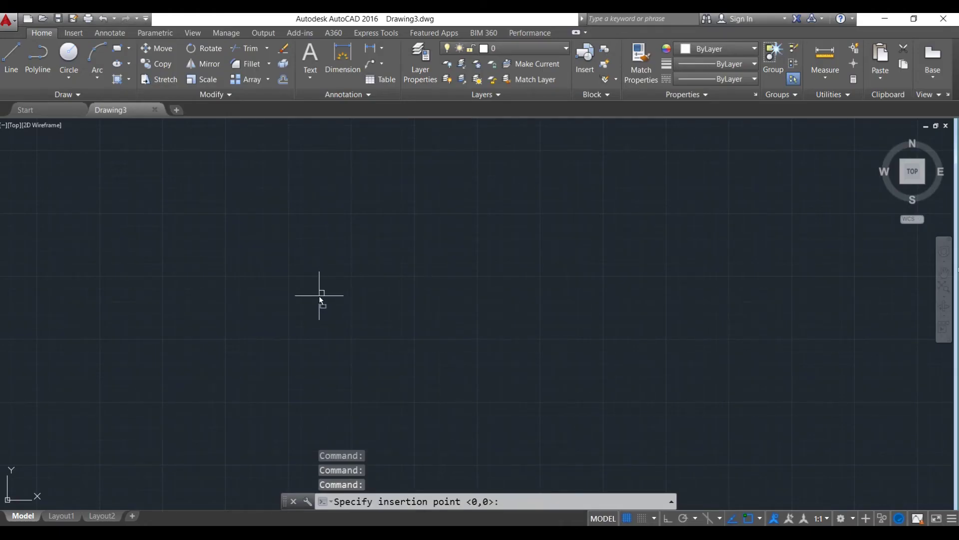
Step: Place the orthophoto image in the drawing with a freehand insertion point, scale and slight rotation
left_click(291, 337)
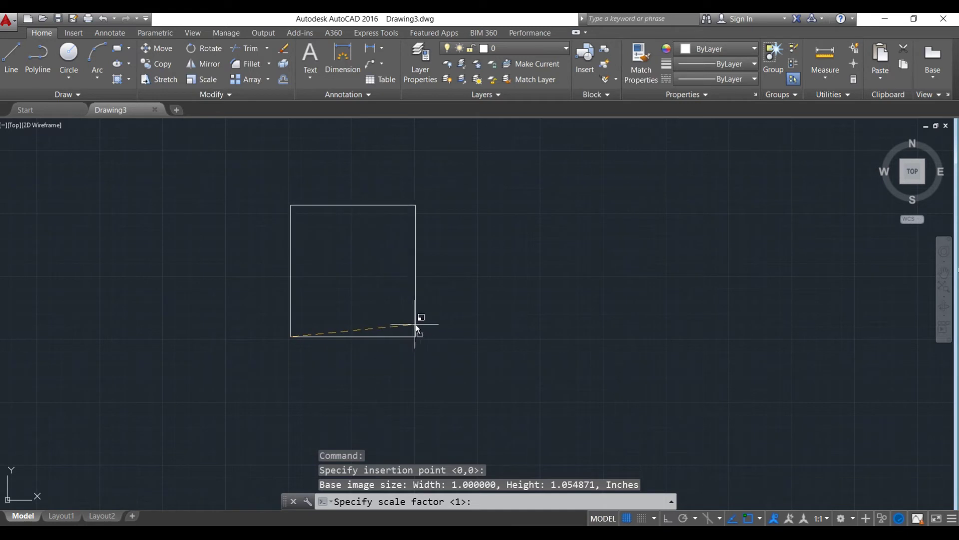
left_click(440, 327)
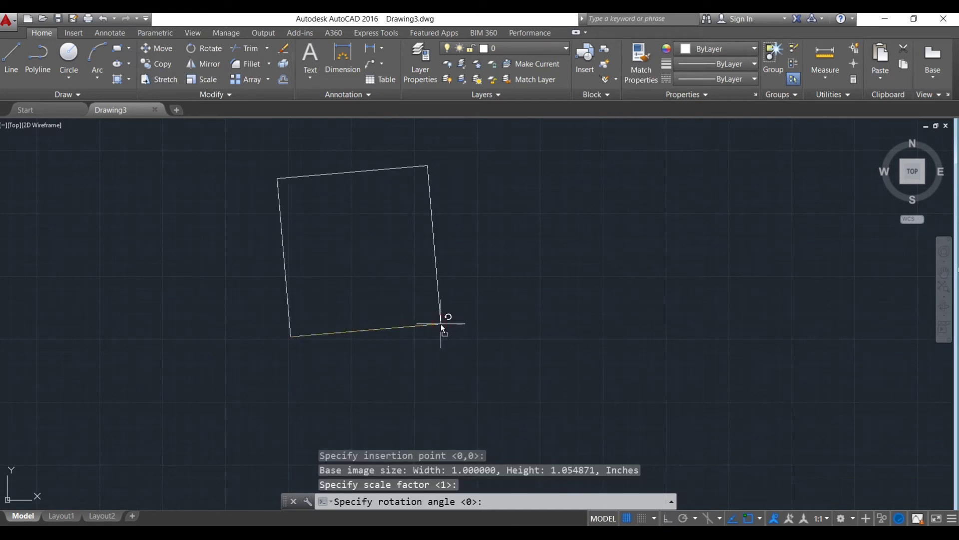
left_click(447, 340)
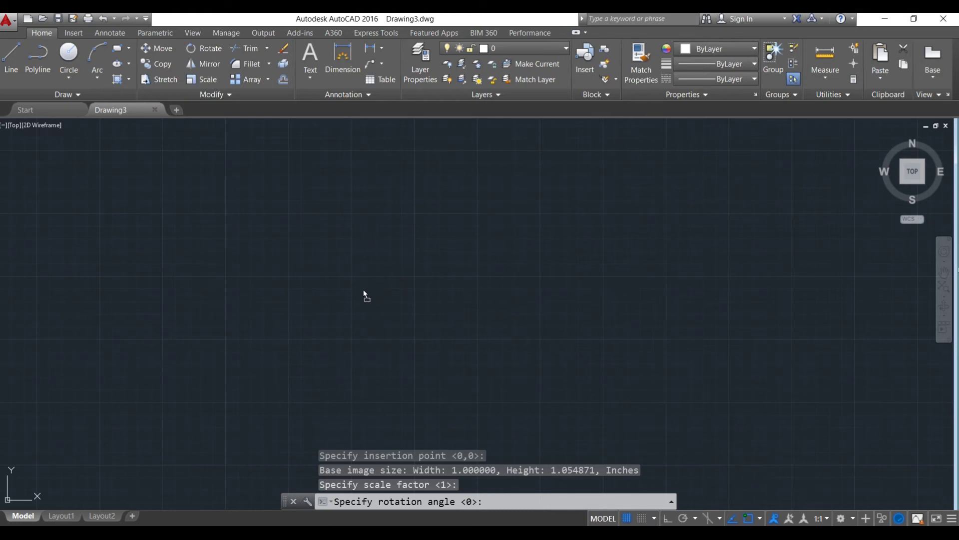
key("Return")
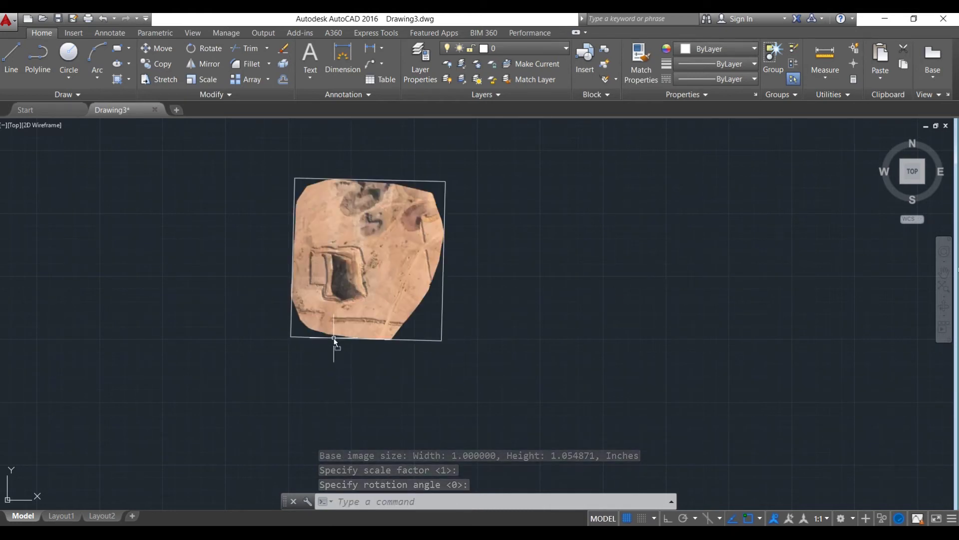
Step: Query the coordinates of a point in the upper-left part of the orthophoto with the ID command
left_click(910, 174)
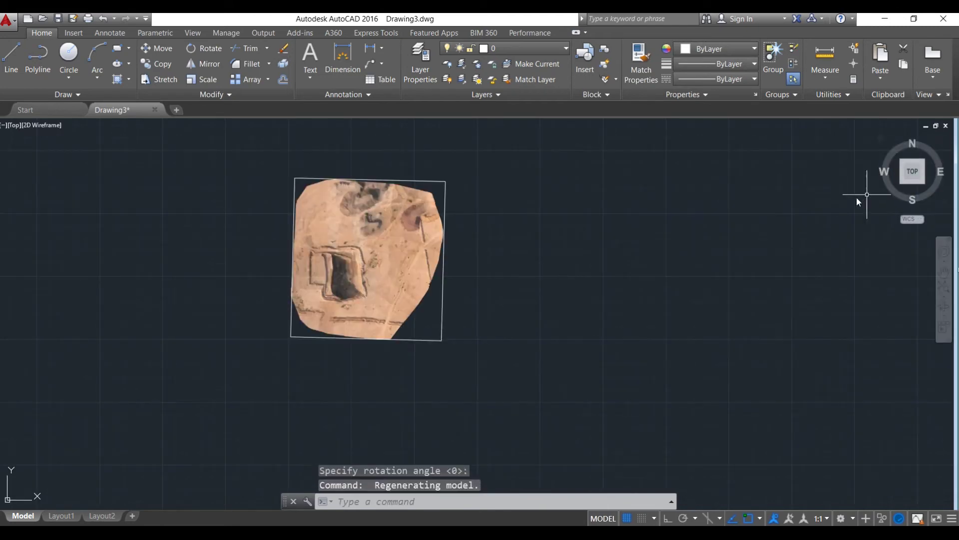
left_click(907, 171)
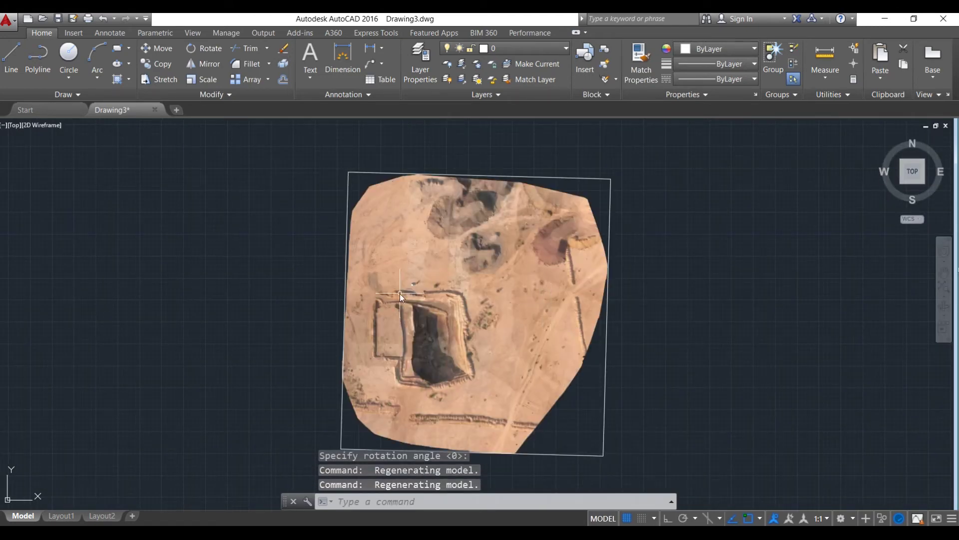
scroll(409, 466, "down", 2)
scroll(417, 352, "up", 2)
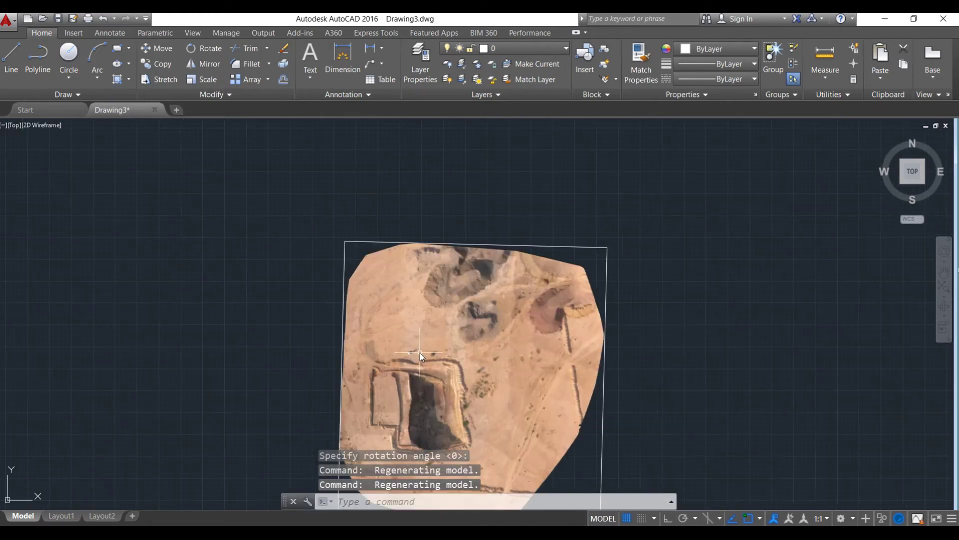
left_click(424, 500)
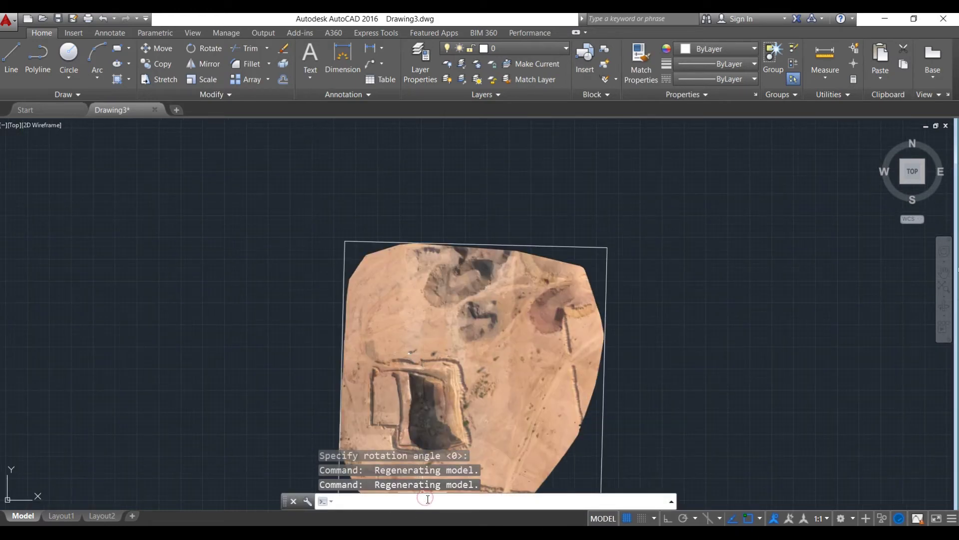
type("ID")
key("Return")
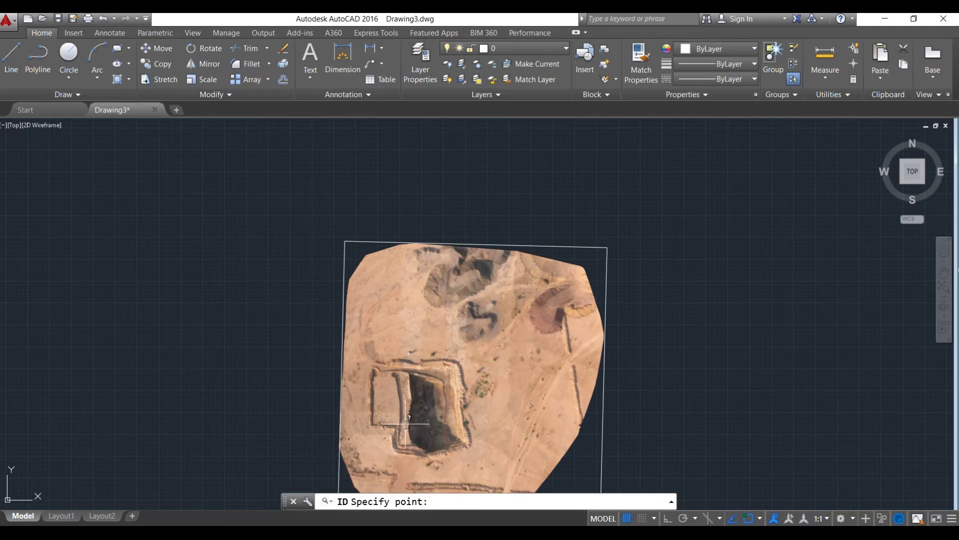
left_click(403, 286)
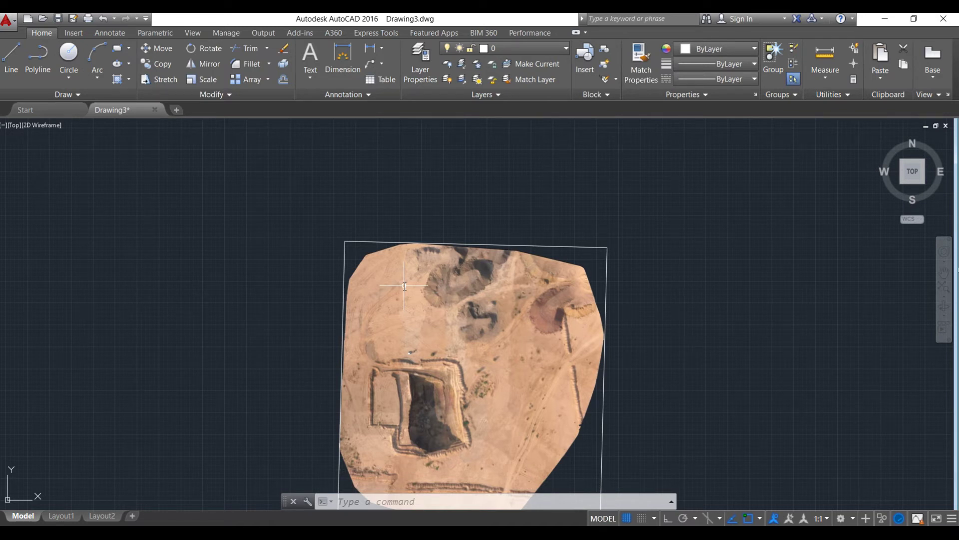
Step: Reposition the orthophoto image to its world-file coordinates with the GEOREFIMG command
middle_click_drag(404, 286, 408, 216)
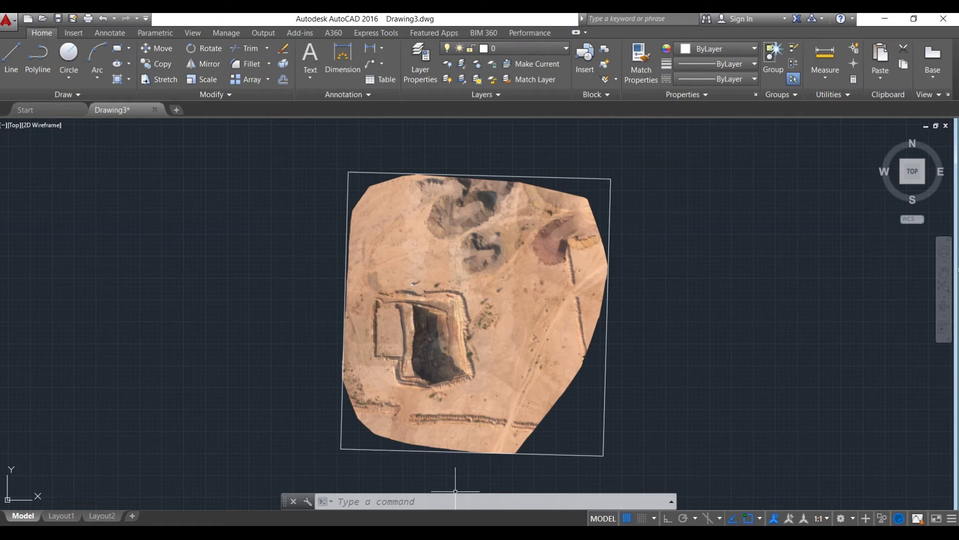
left_click(342, 500)
type("GEOREFIMG")
key("Return")
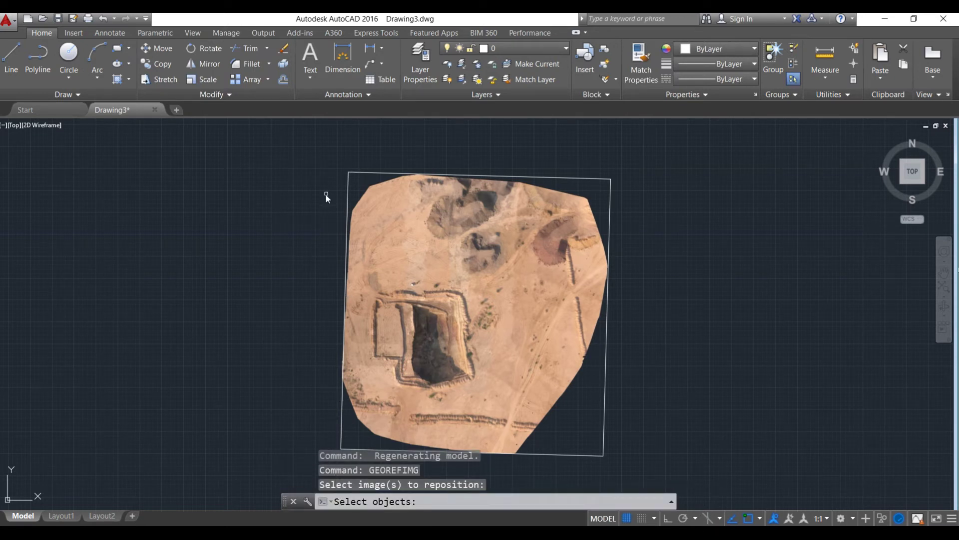
left_click(349, 172)
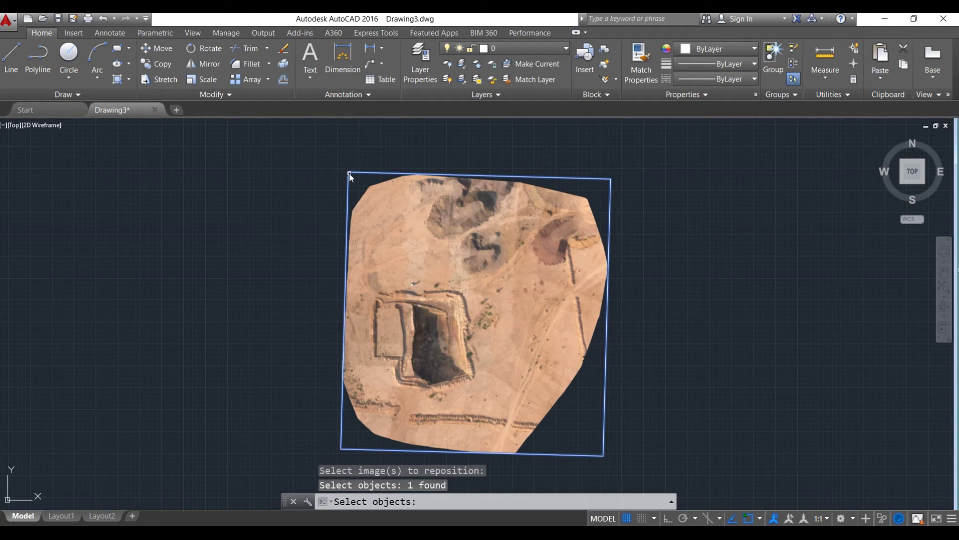
key("Return")
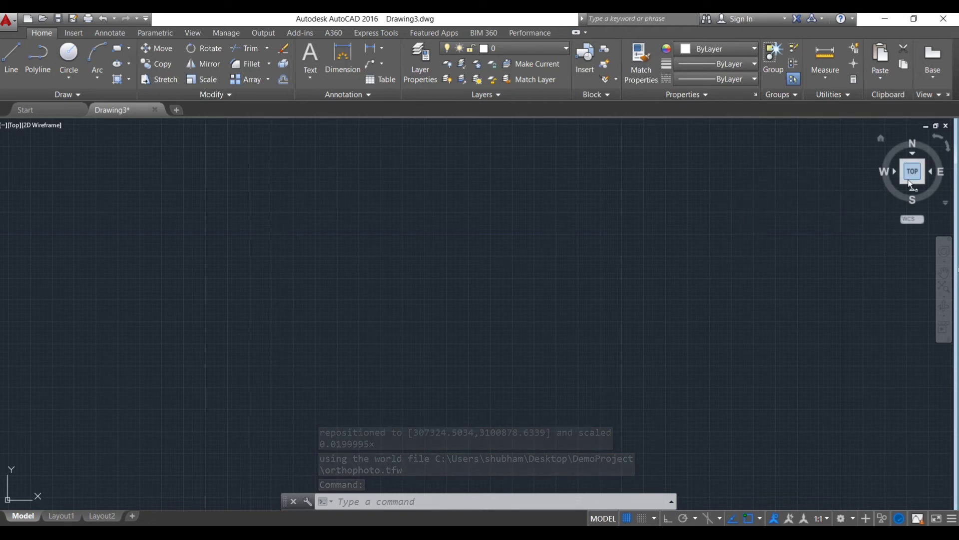
left_click(912, 178)
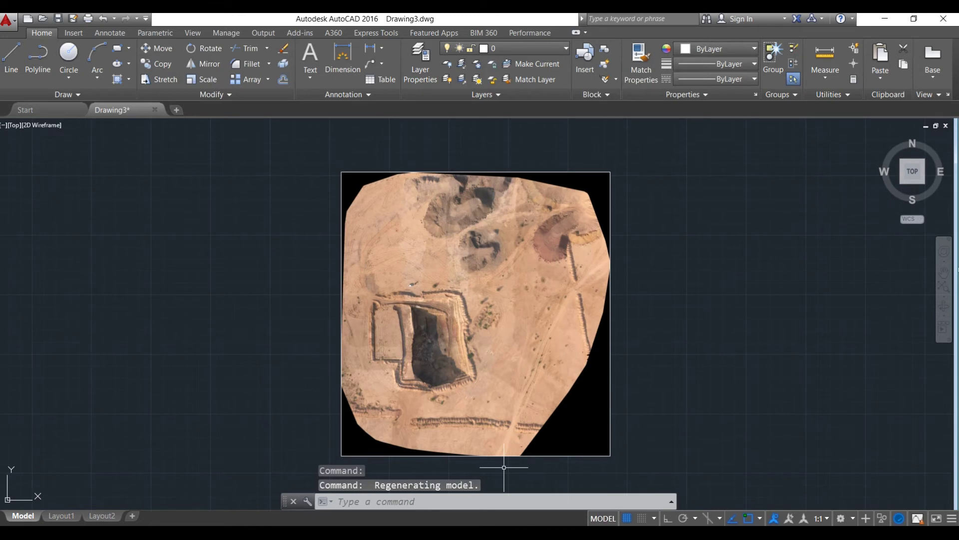
Step: Query the coordinates of a point on the sandy upper-left part of the repositioned orthophoto with the ID command
left_click(397, 502)
type("ID")
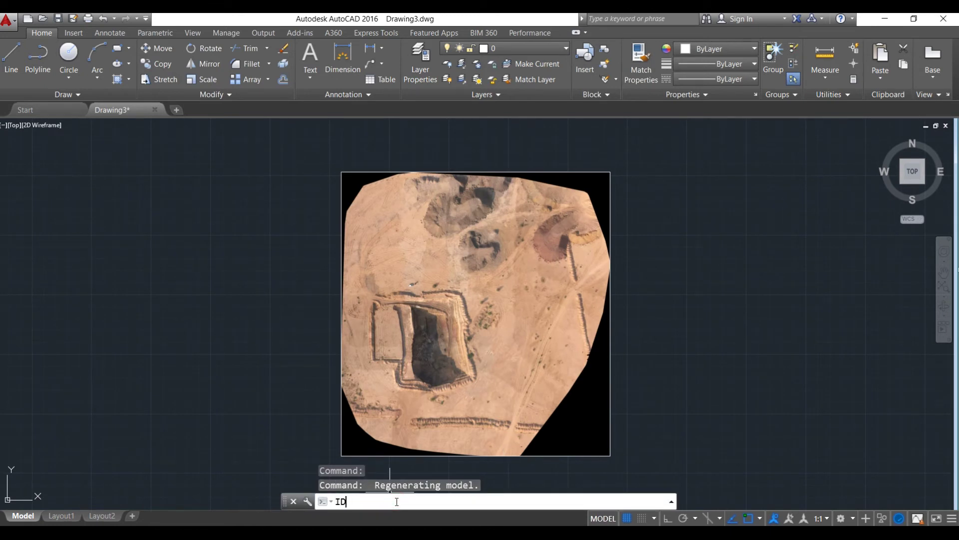
key("Return")
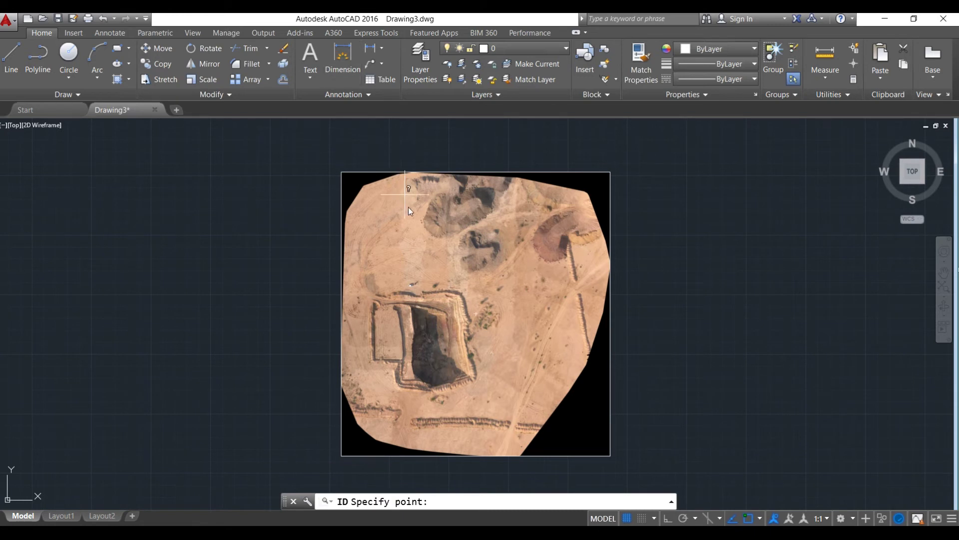
left_click(390, 226)
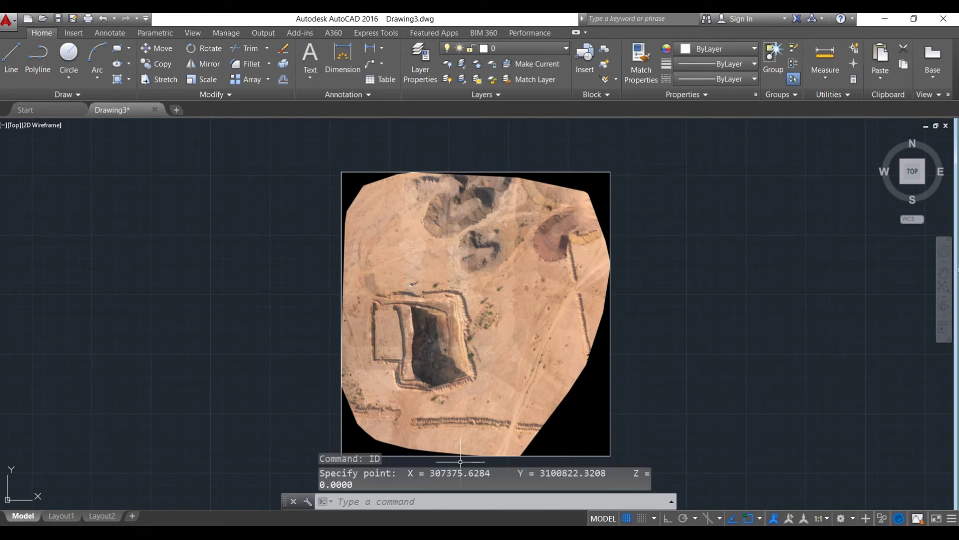
Step: Open orthophoto.tfw from the DemoProject folder in Notepad++ and examine the pixel-size values on lines 1 and 4
mouse_move(460, 532)
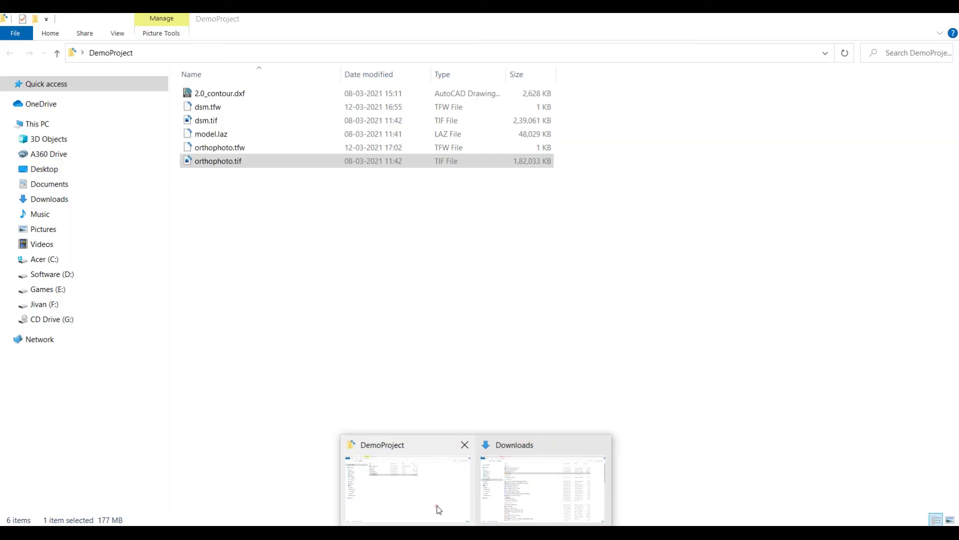
left_click(438, 510)
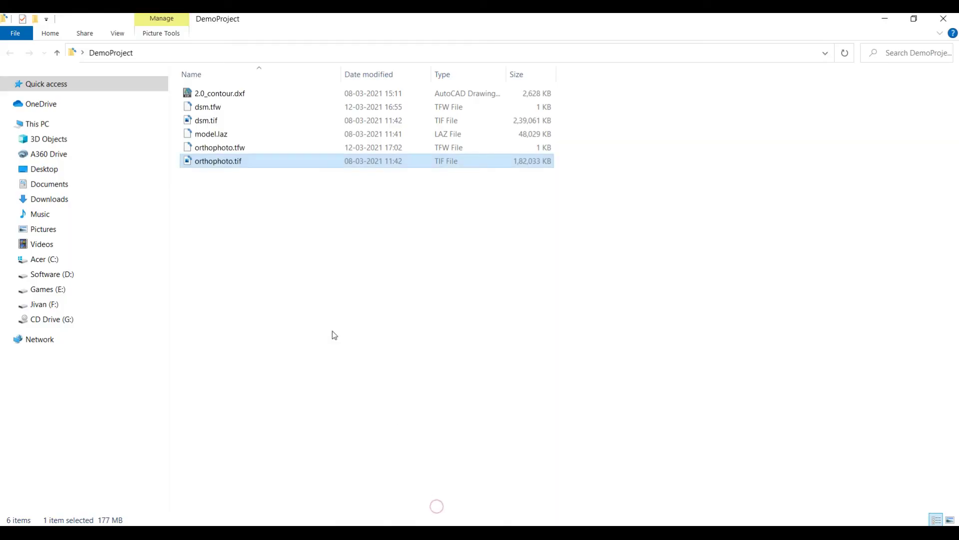
left_click(214, 147)
right_click(214, 147)
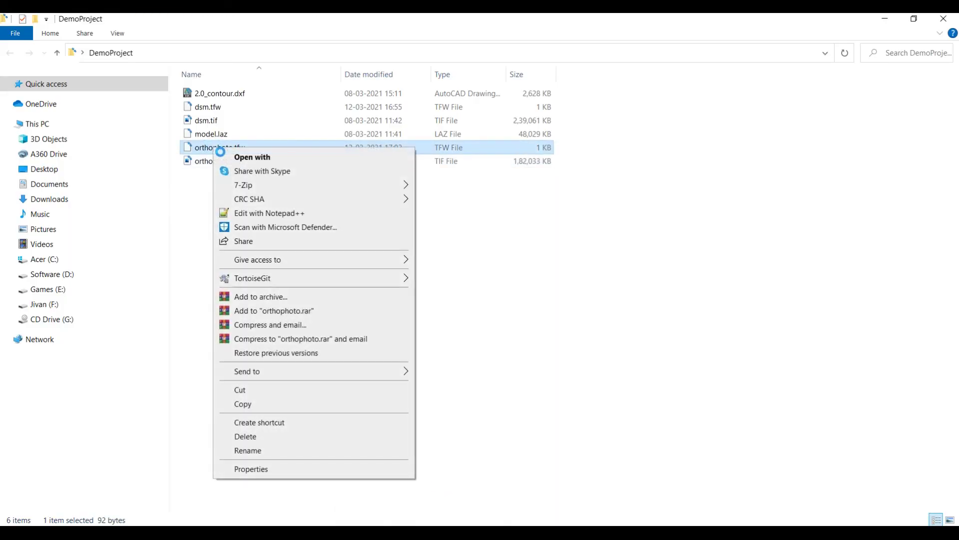
left_click(270, 214)
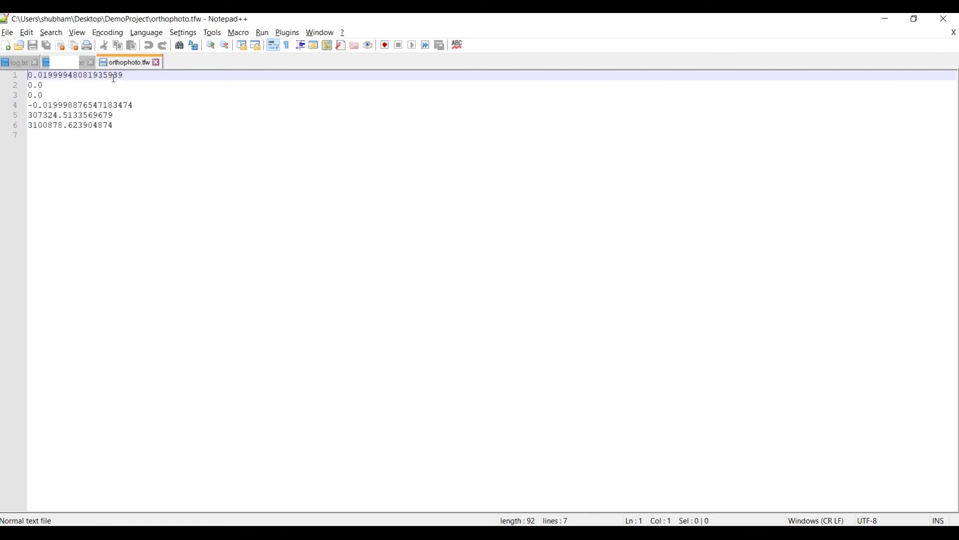
left_click_drag(125, 75, 28, 76)
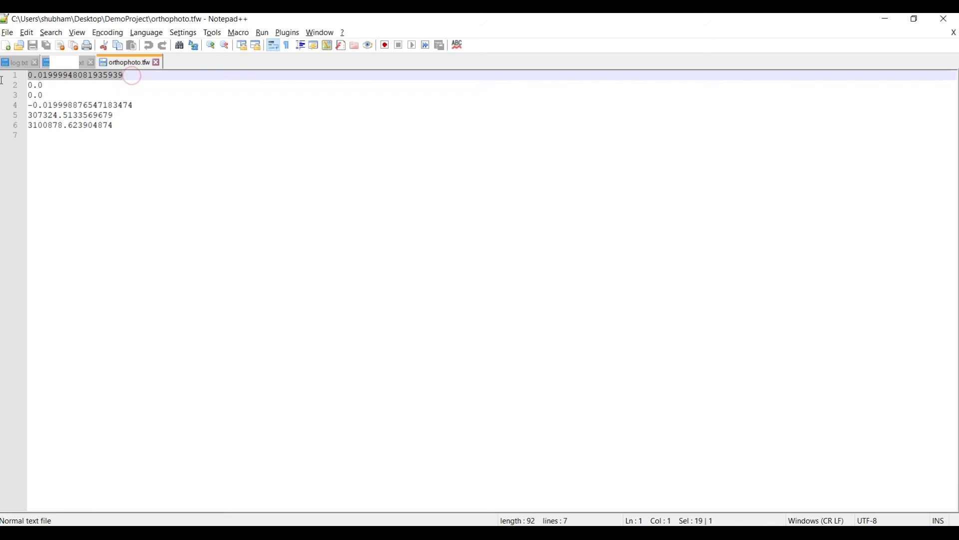
left_click_drag(134, 105, 28, 104)
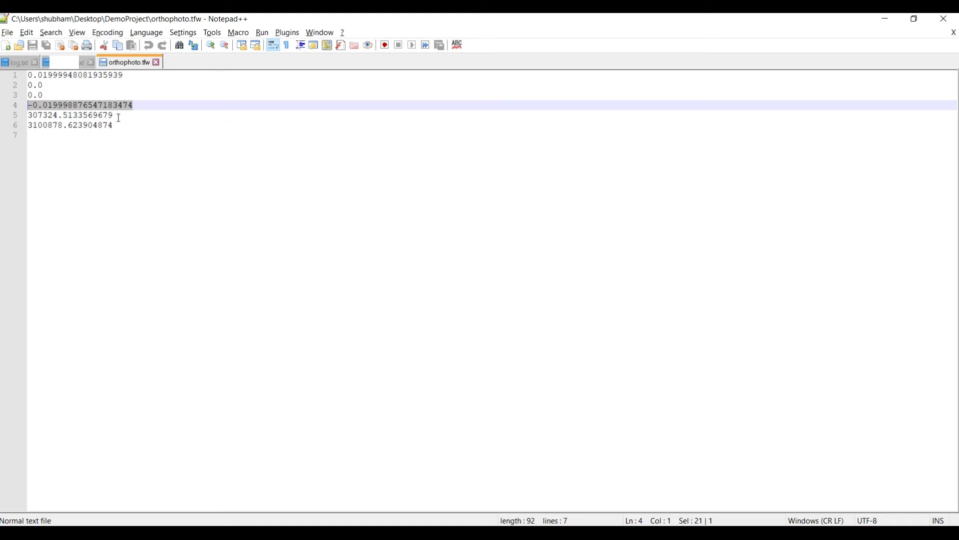
left_click(892, 23)
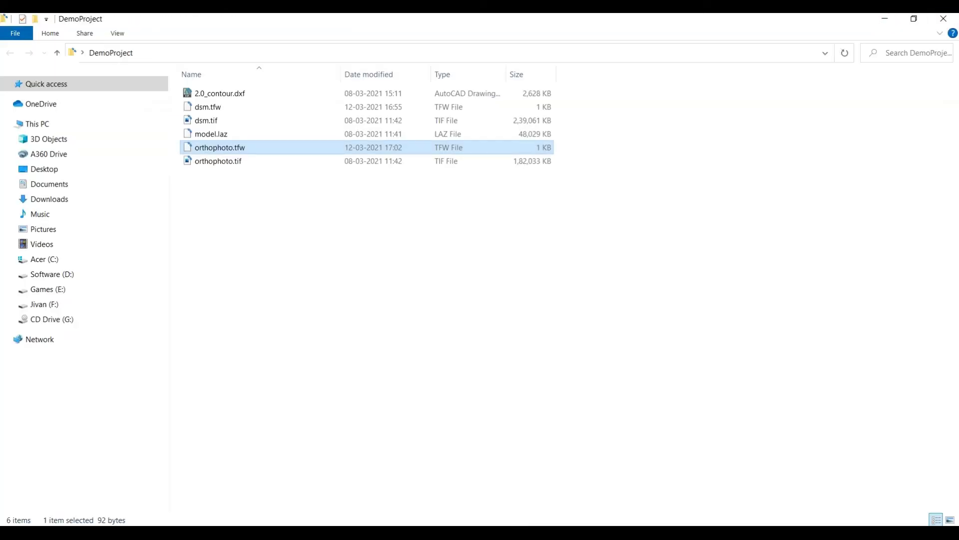
Step: Return to AutoCAD and query the coordinates of the orthophoto frame's upper-left corner with the ID command
mouse_move(506, 533)
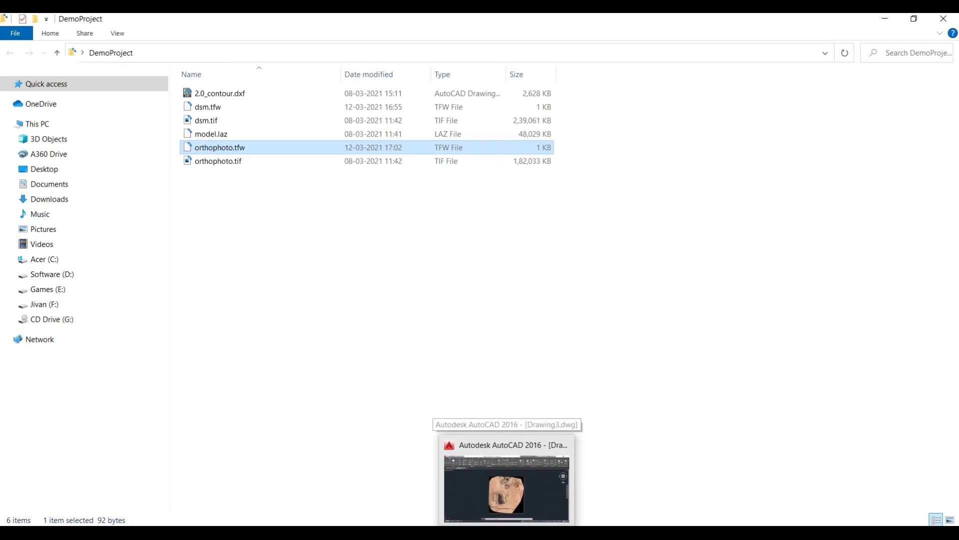
left_click(507, 499)
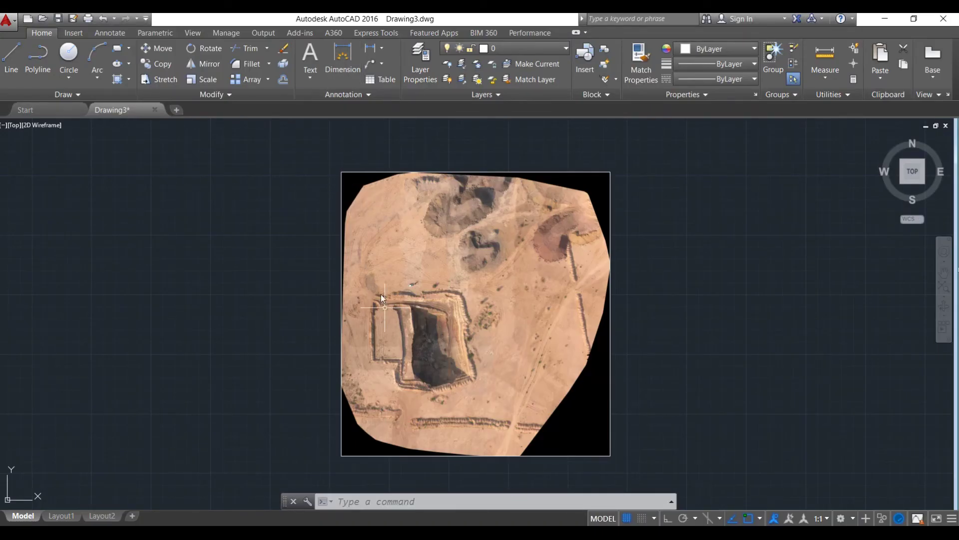
left_click(445, 503)
type("ID")
key("Return")
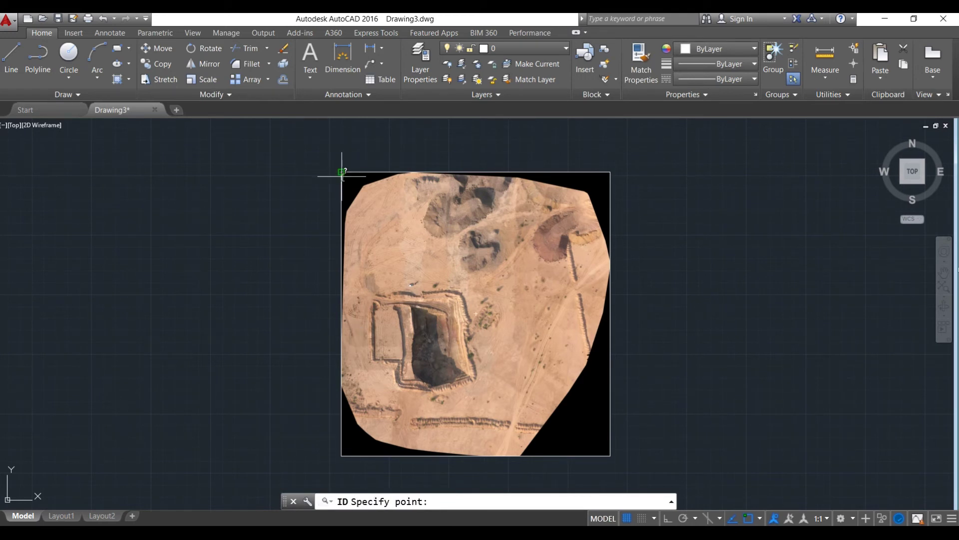
left_click(342, 172)
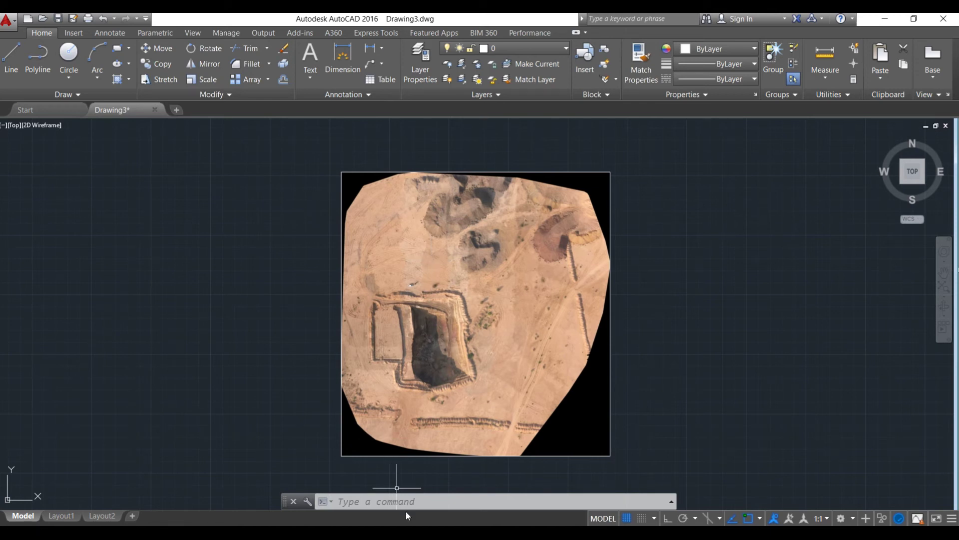
Step: Add an aligned dimension about 90 units long across the northern part of the pit and inspect its text
left_click(415, 501)
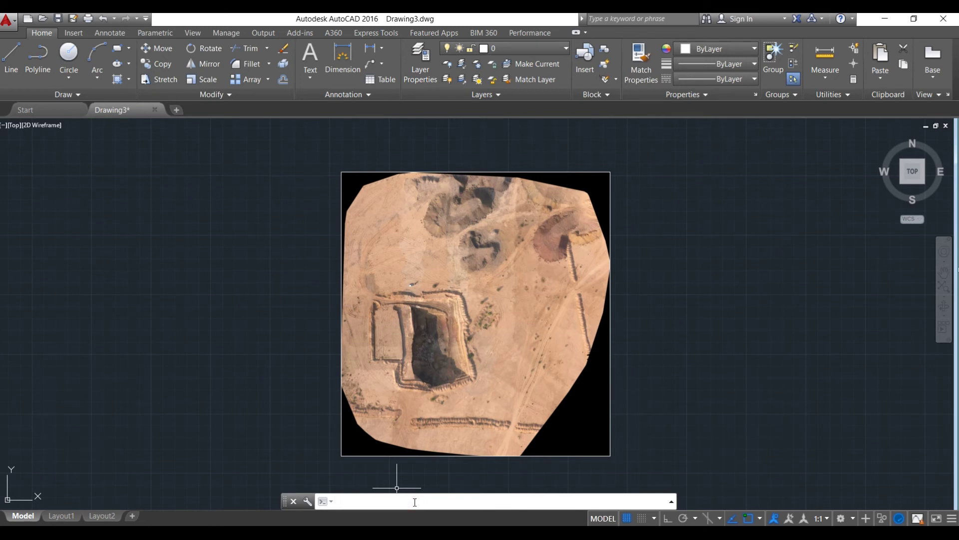
type("DAL")
key("Return")
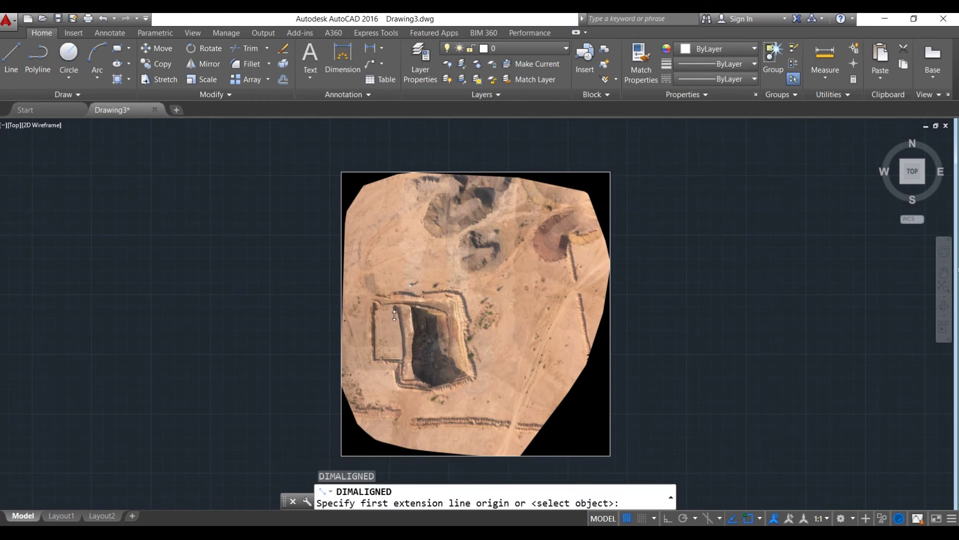
scroll(393, 316, "up", 4)
scroll(395, 271, "up", 2)
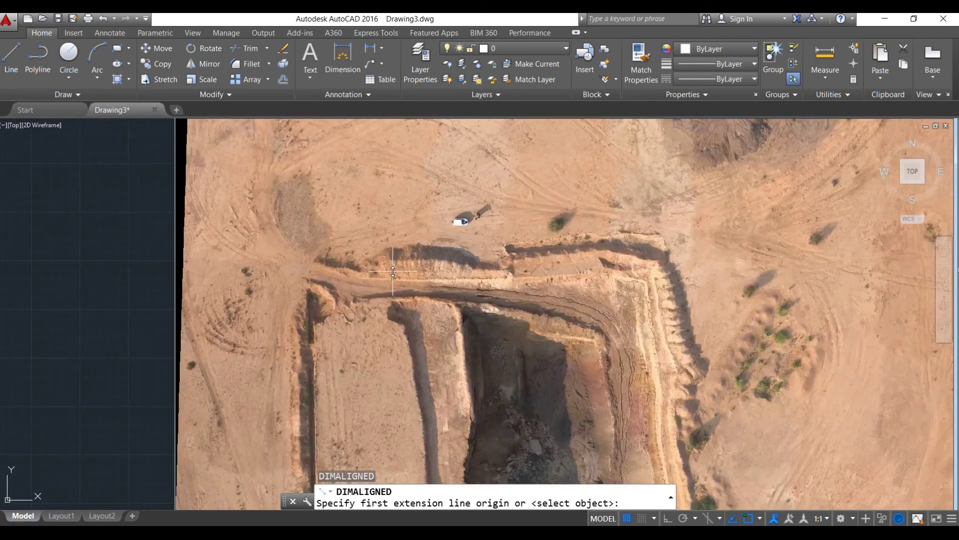
left_click(378, 343)
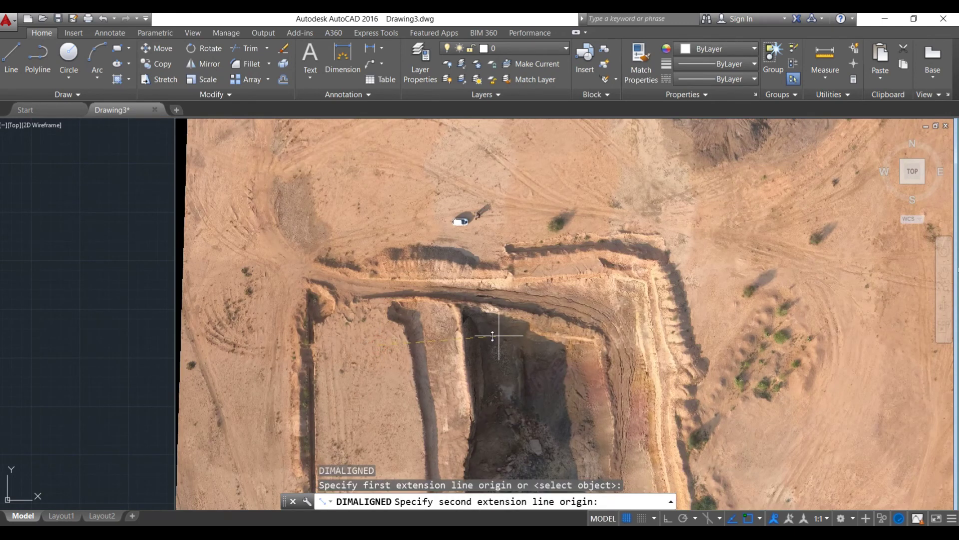
left_click(726, 296)
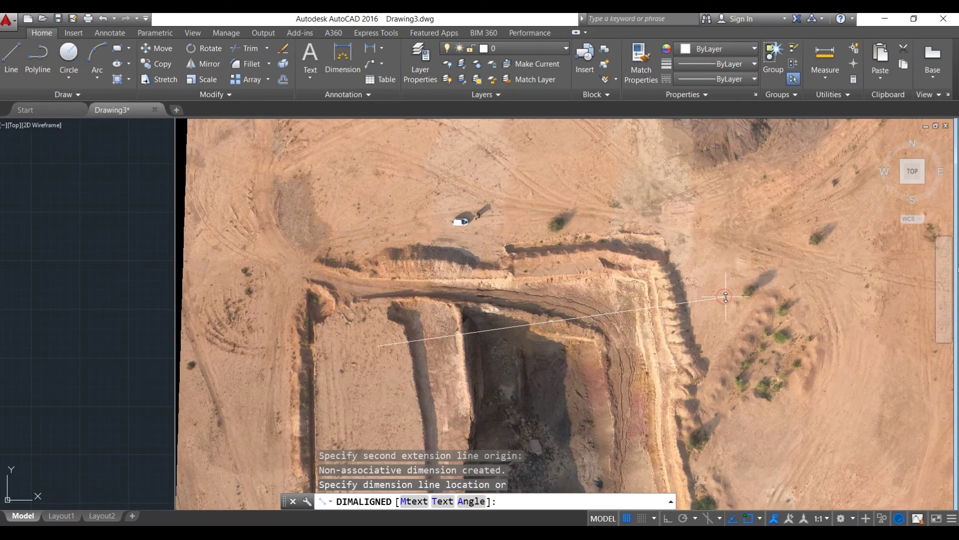
left_click(702, 239)
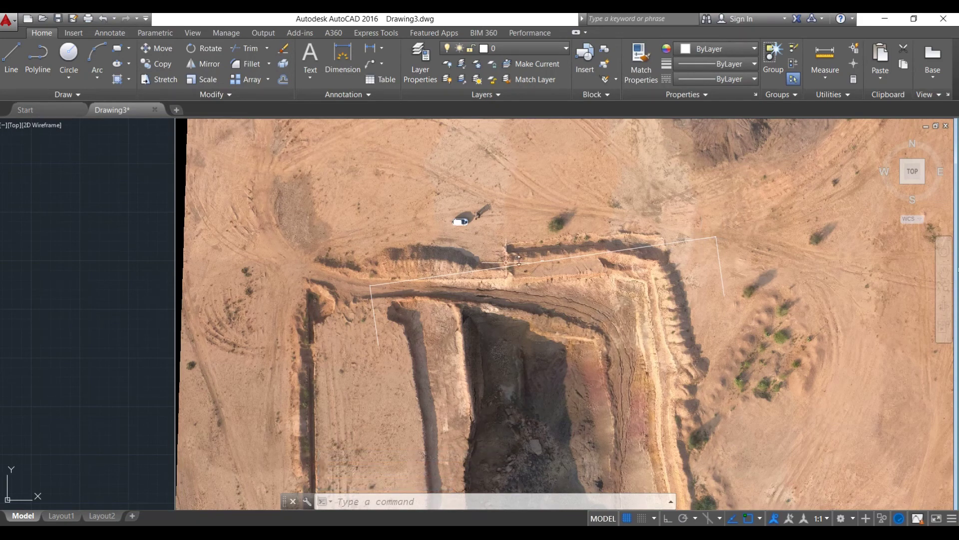
scroll(495, 260, "up", 5)
scroll(560, 257, "up", 6)
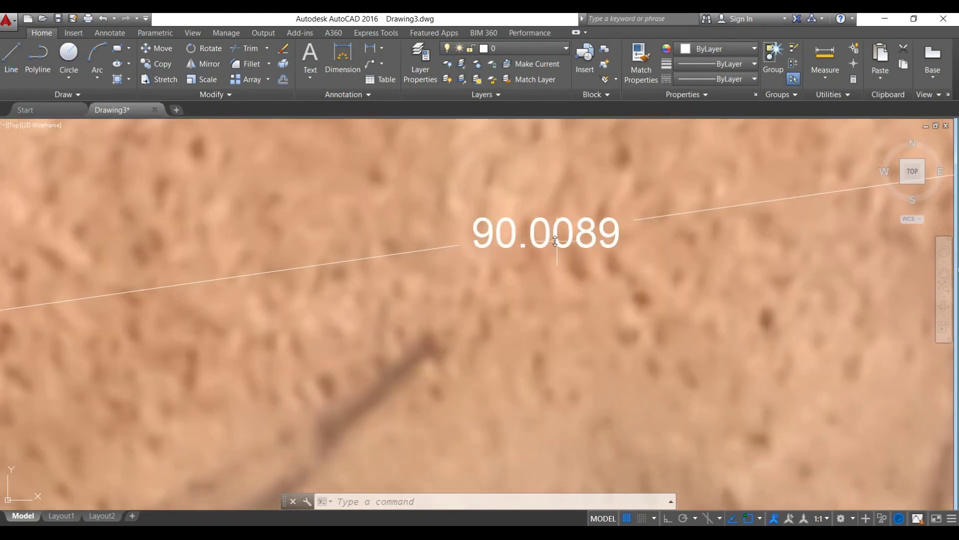
scroll(561, 247, "down", 2)
scroll(562, 245, "down", 10)
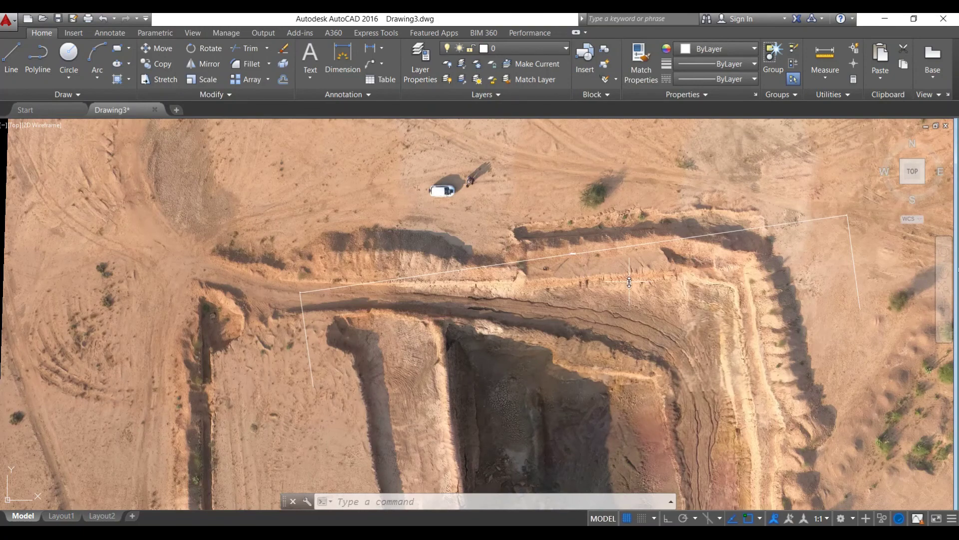
scroll(631, 283, "down", 4)
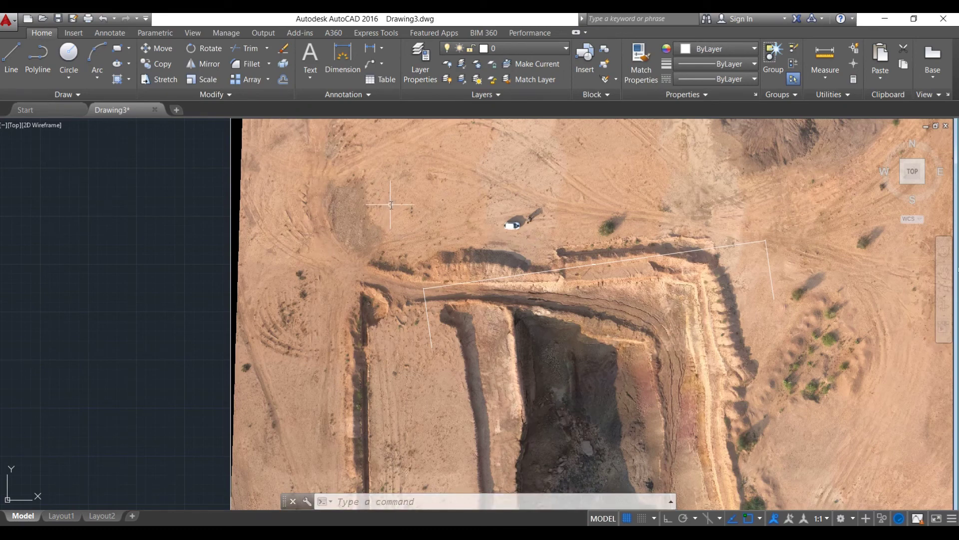
Step: Measure the area and perimeter of a freehand triangle on the open ground north of the pit with the AREA command
type("A")
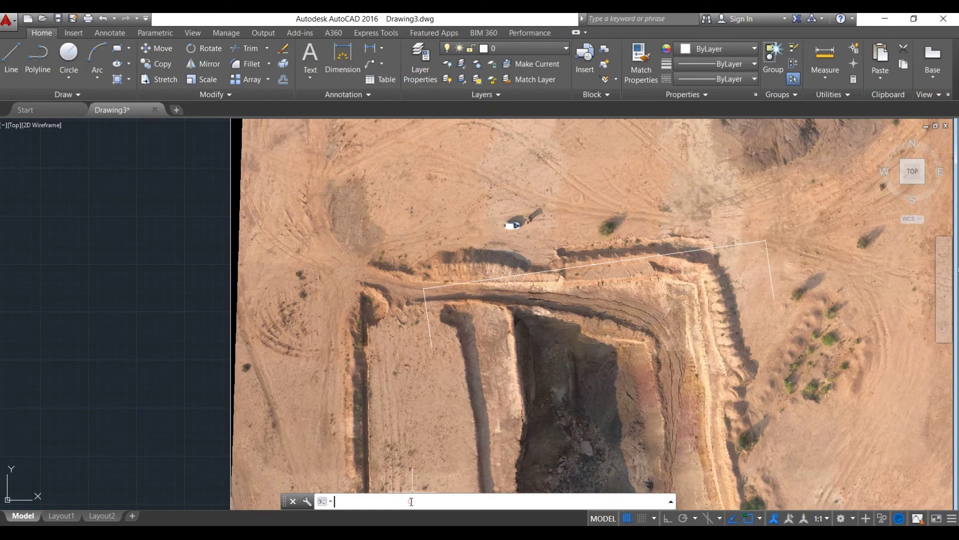
type("A")
key("Return")
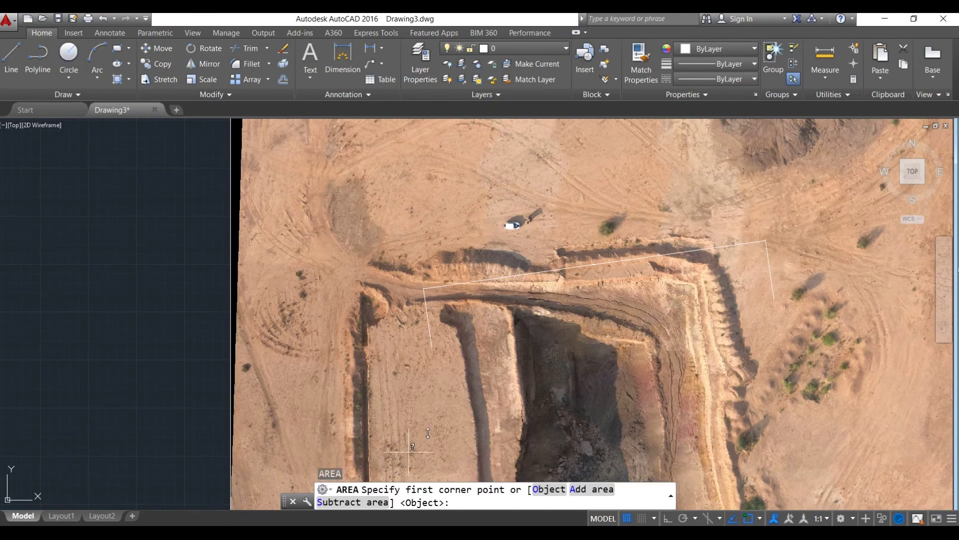
left_click(391, 148)
left_click(587, 149)
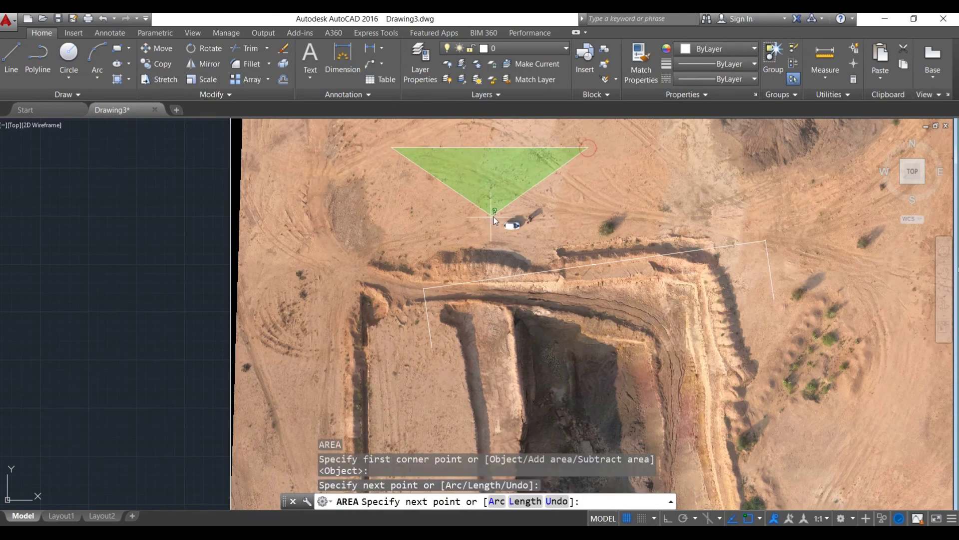
left_click(425, 236)
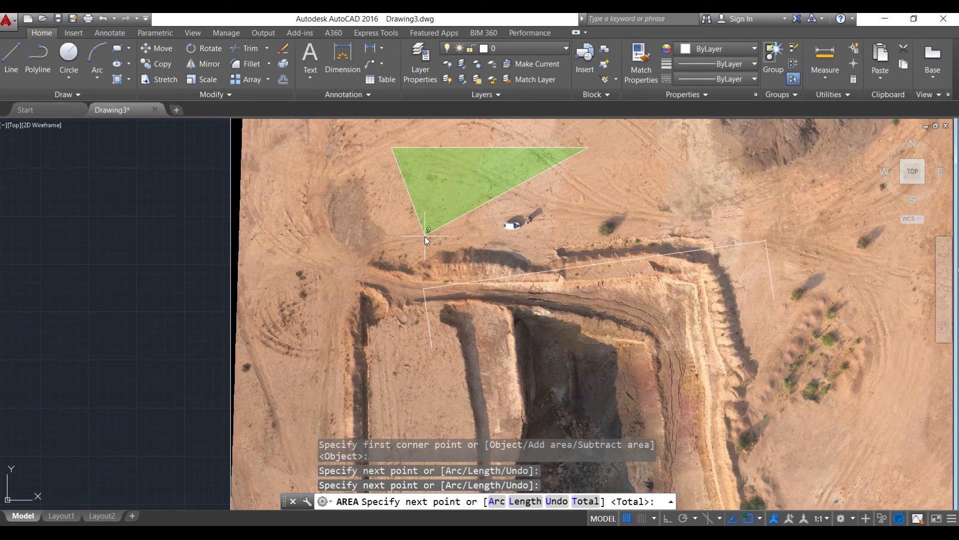
key("F8")
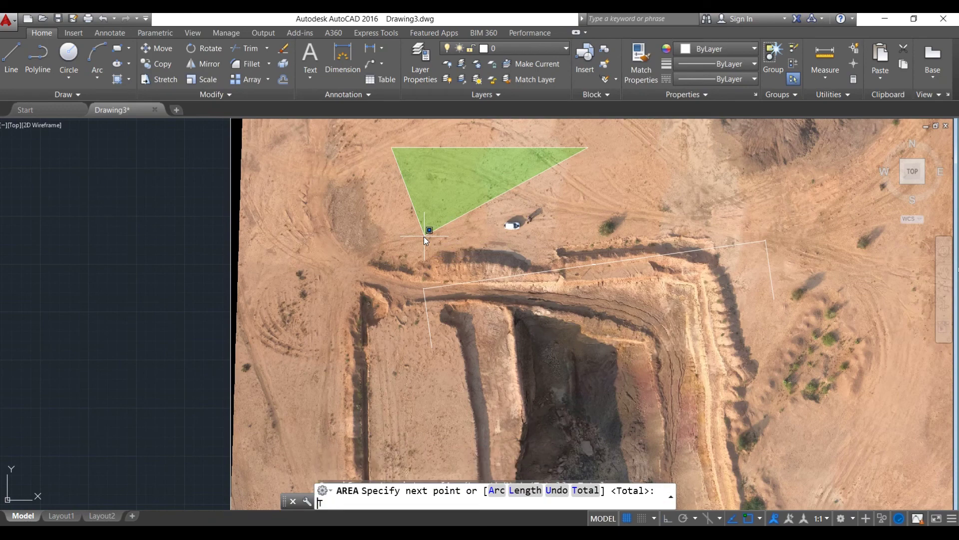
type("T")
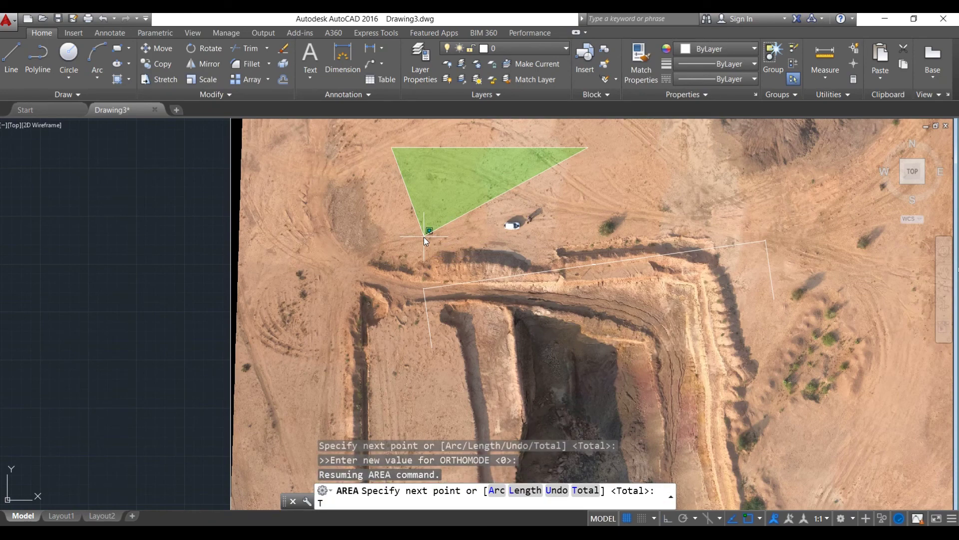
key("Return")
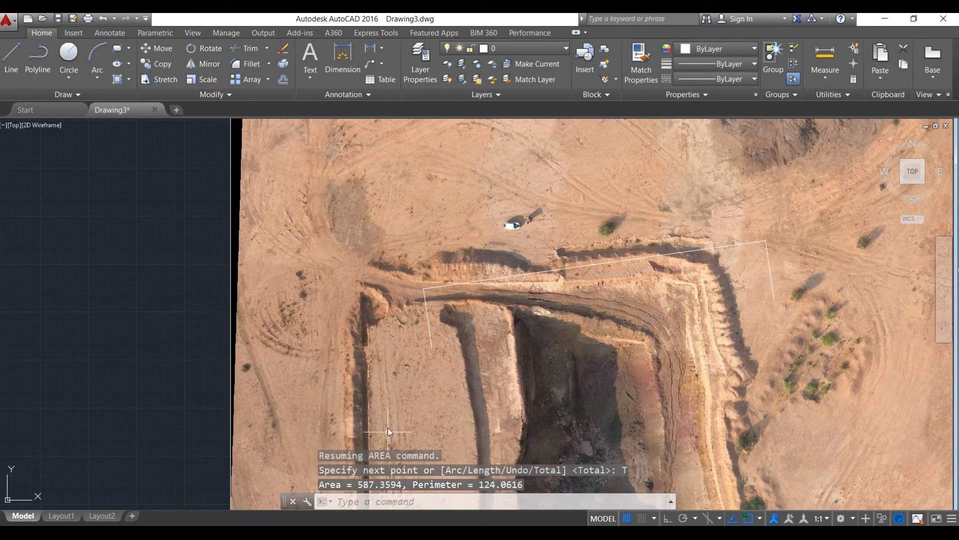